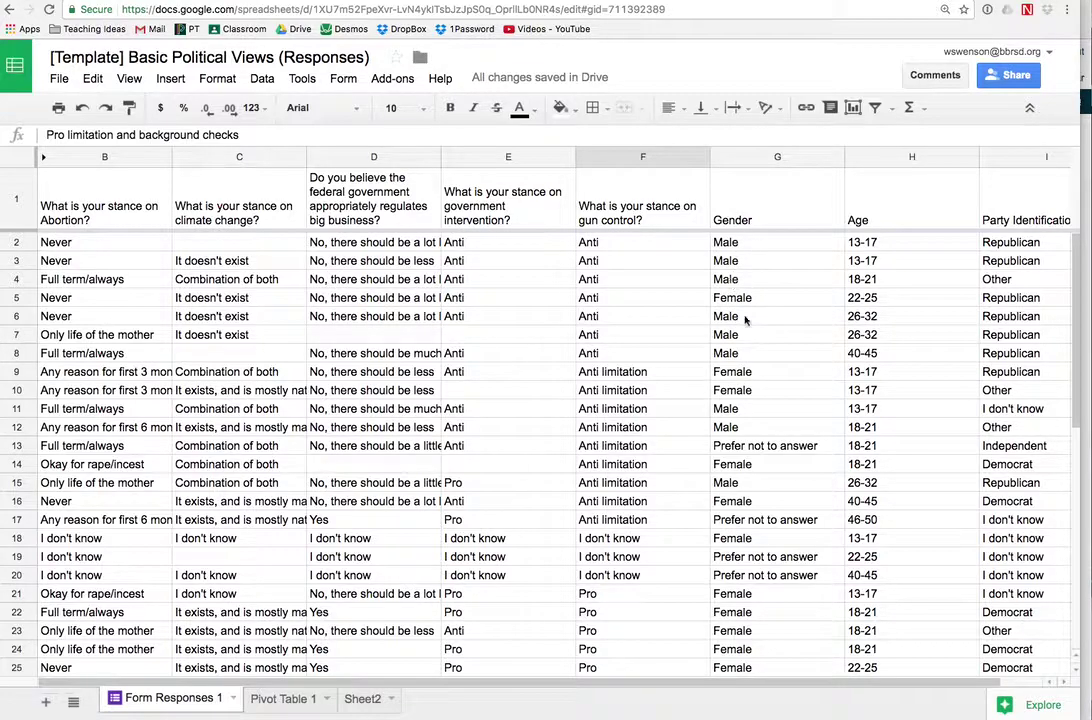
# - Review the gun-control answers in column F and the existing stance-by-gender chart on Pivot Table 1
pyautogui.click(700, 353)
pyautogui.click(632, 321)
pyautogui.click(632, 446)
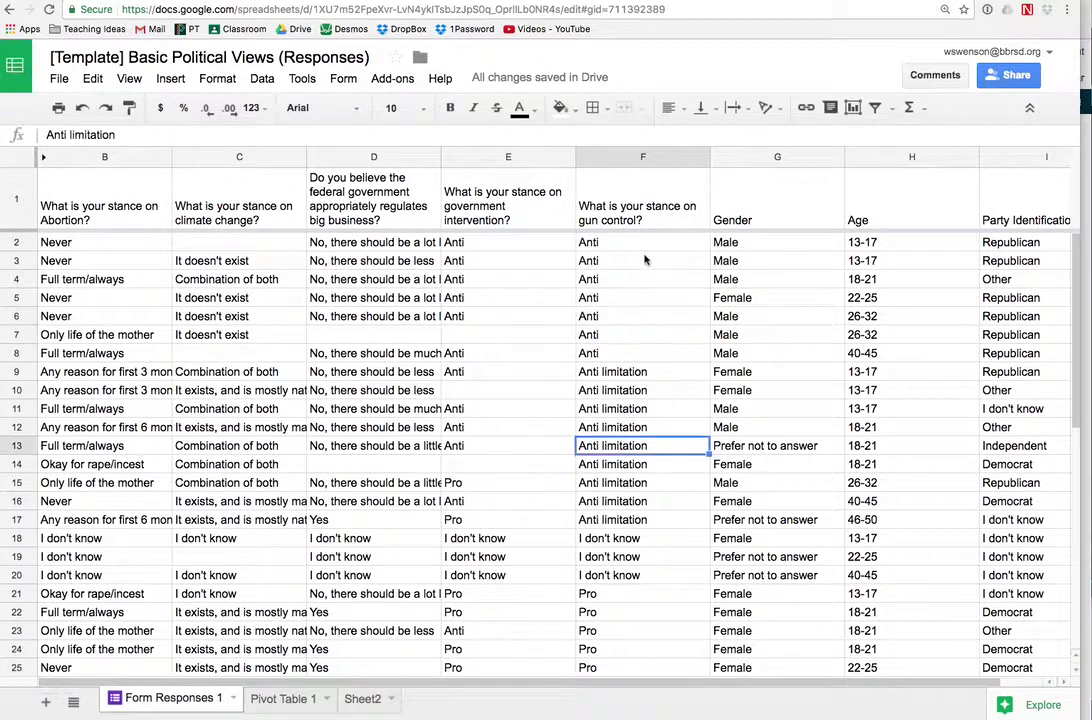
pyautogui.click(628, 212)
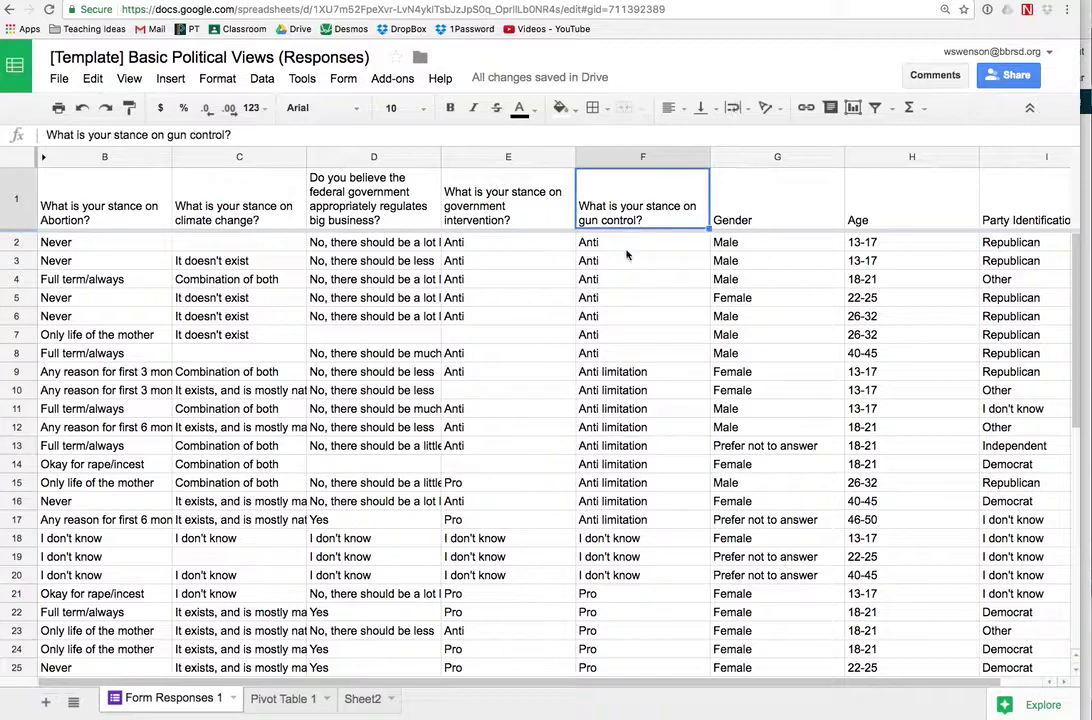
pyautogui.click(265, 699)
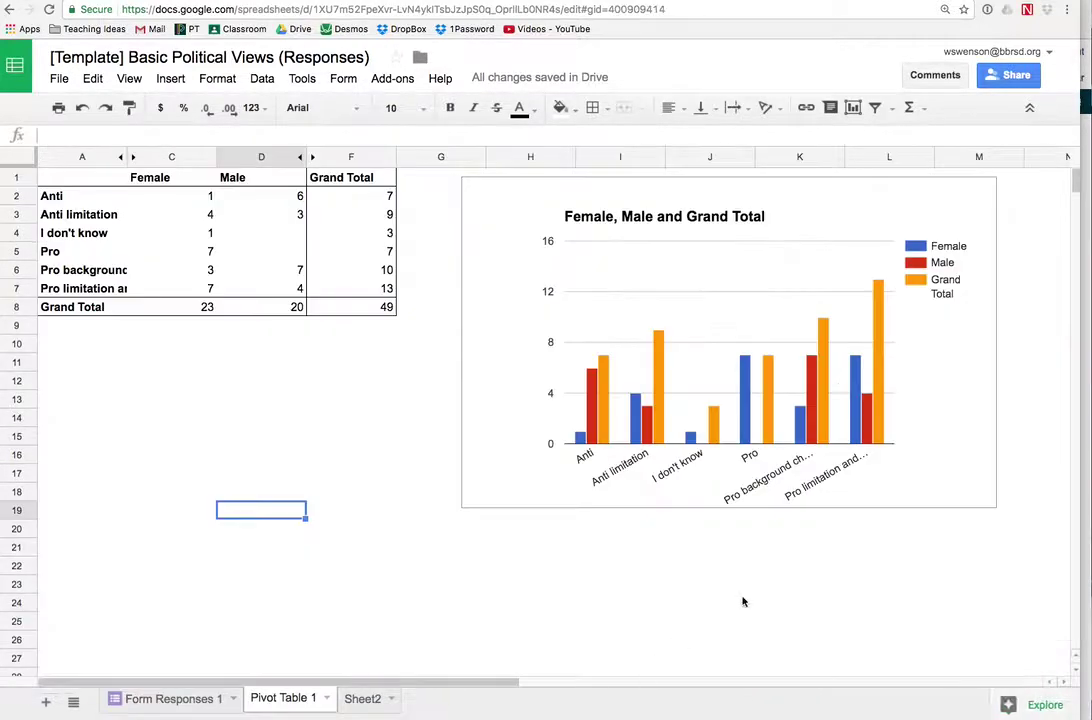
pyautogui.click(578, 447)
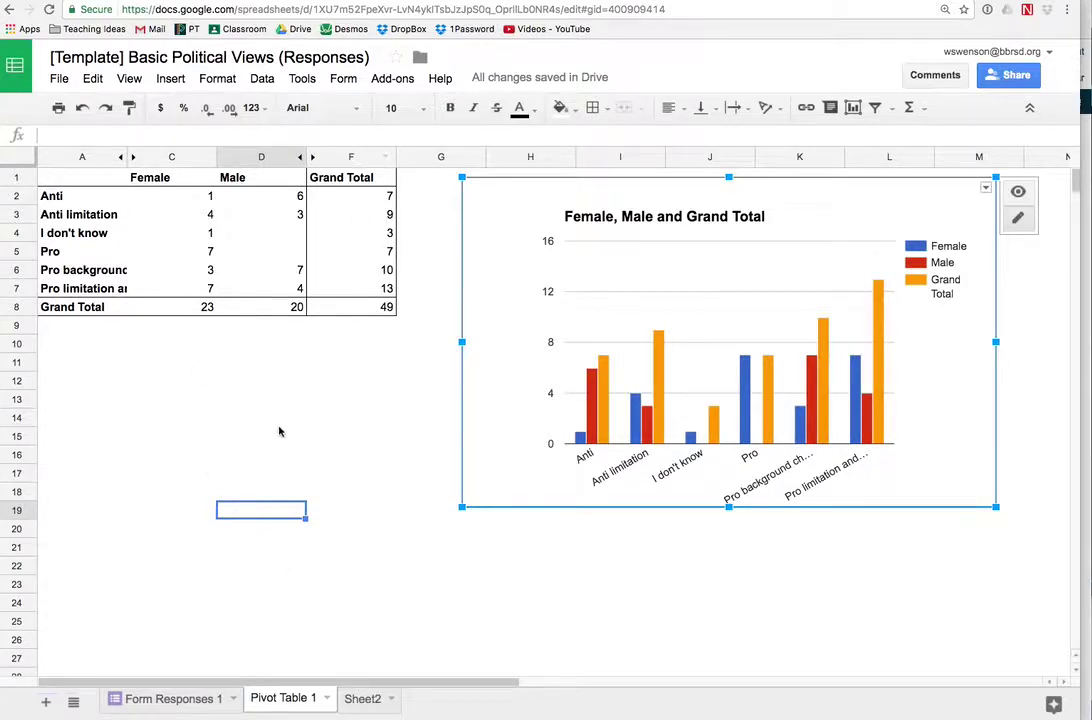
pyautogui.click(176, 699)
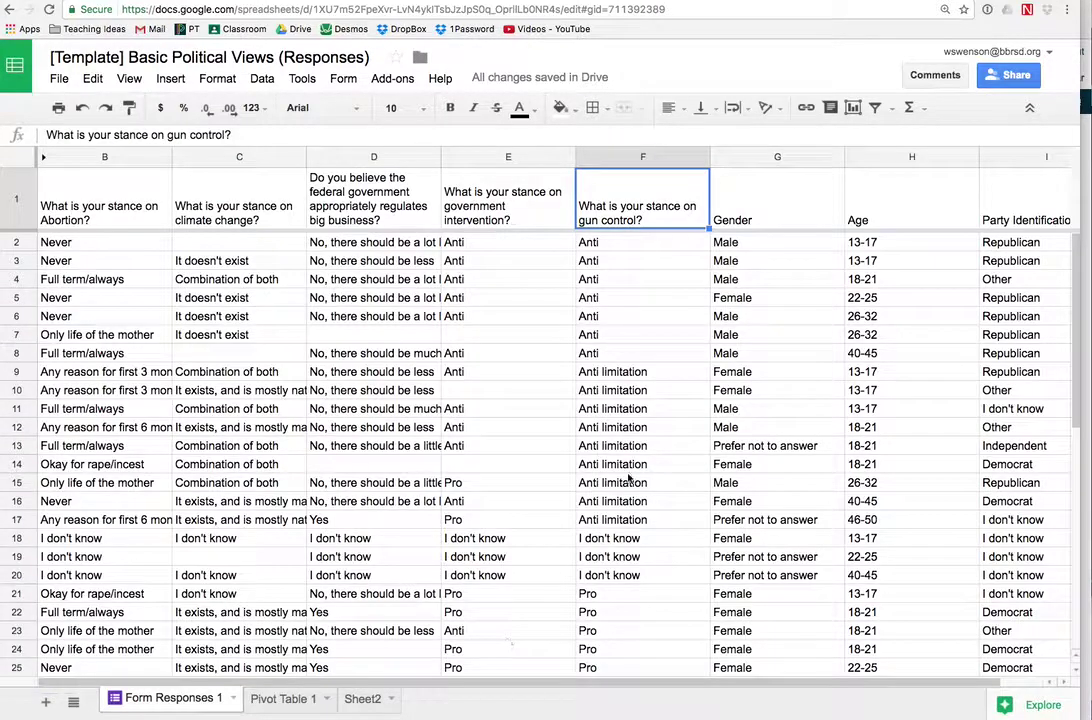
# - Select F1:G50 on Form Responses 1, then delete the Pivot Table 1 sheet
pyautogui.click(619, 246)
pyautogui.moveTo(634, 205); pyautogui.dragTo(794, 641)
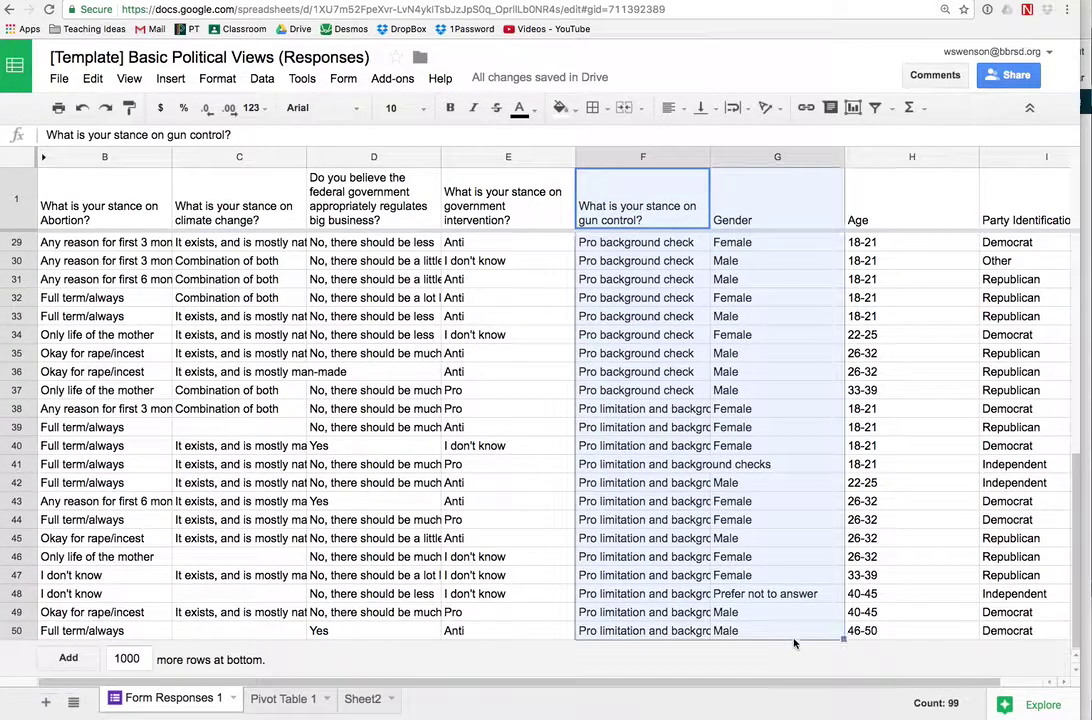
pyautogui.click(288, 702)
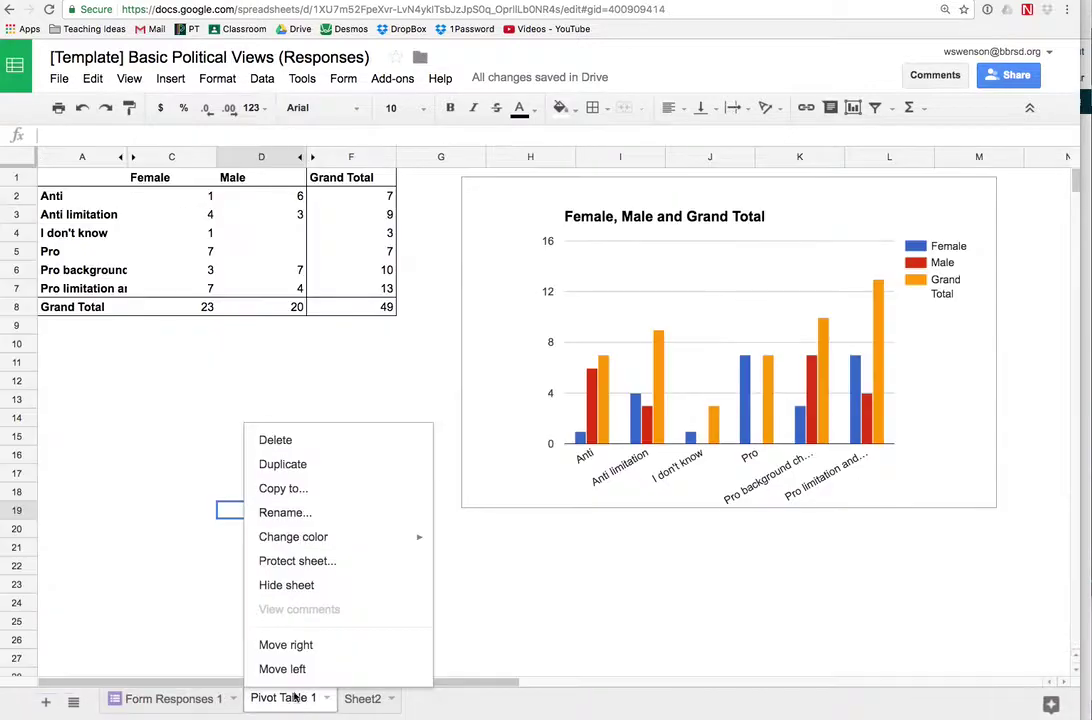
pyautogui.click(284, 444)
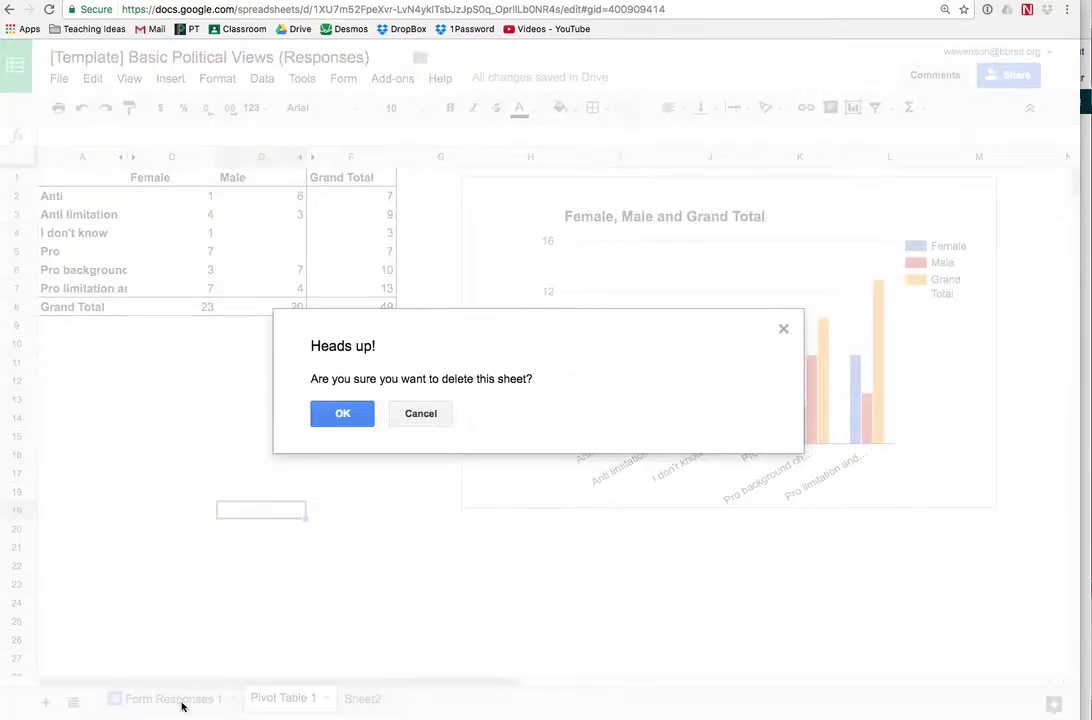
pyautogui.press('Return')
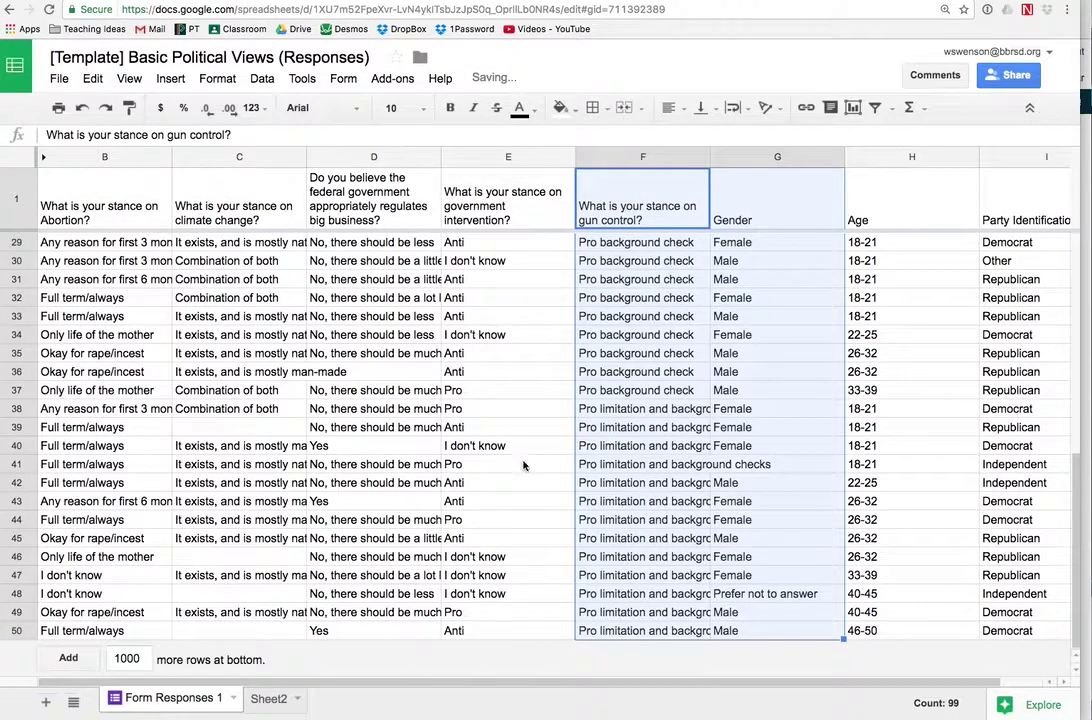
# - Create a new pivot table sheet from the selected F1:G50 range via Data > Pivot table
pyautogui.click(264, 78)
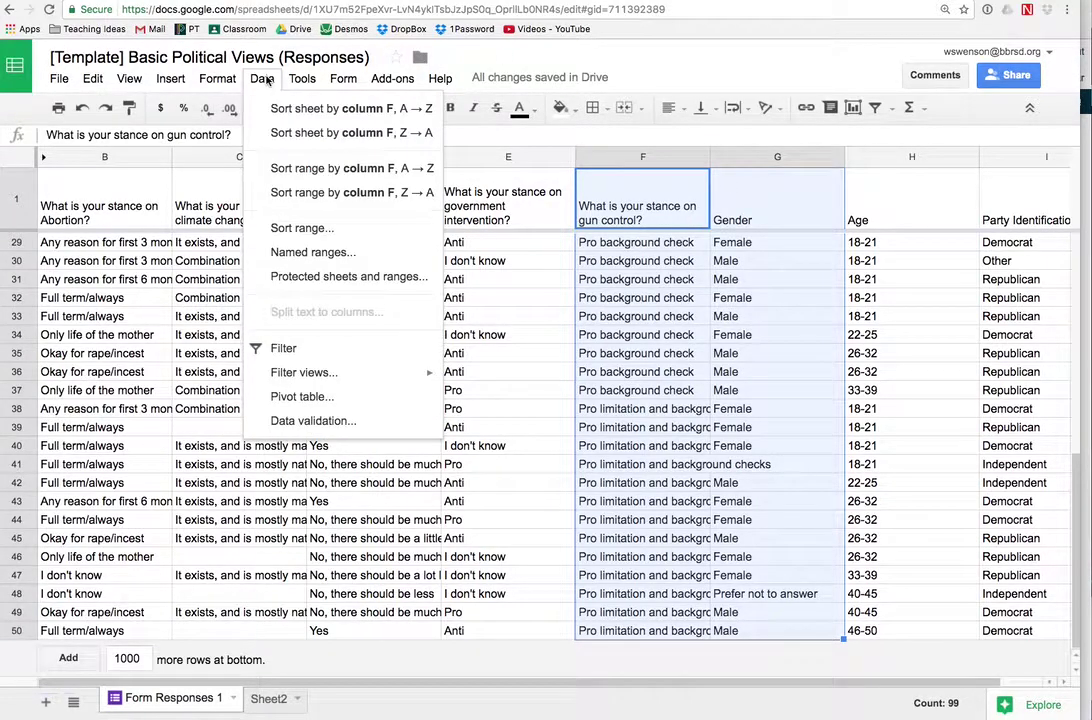
pyautogui.click(300, 397)
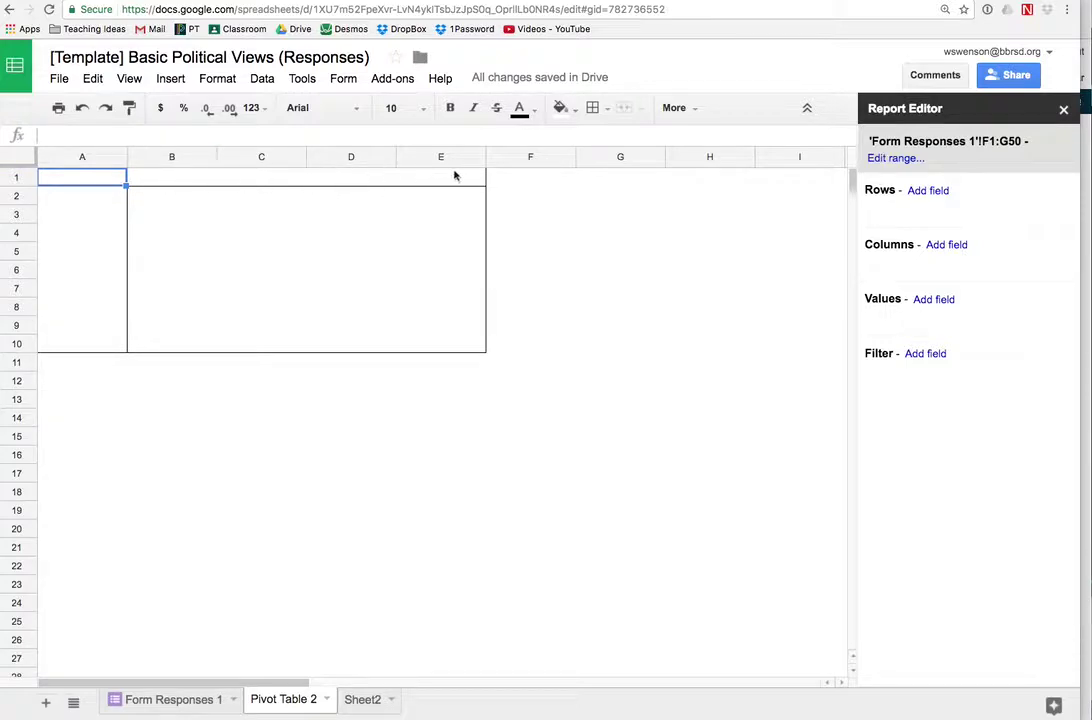
# - Add the gun-control question as pivot rows with totals on, and Gender as pivot columns
pyautogui.click(918, 194)
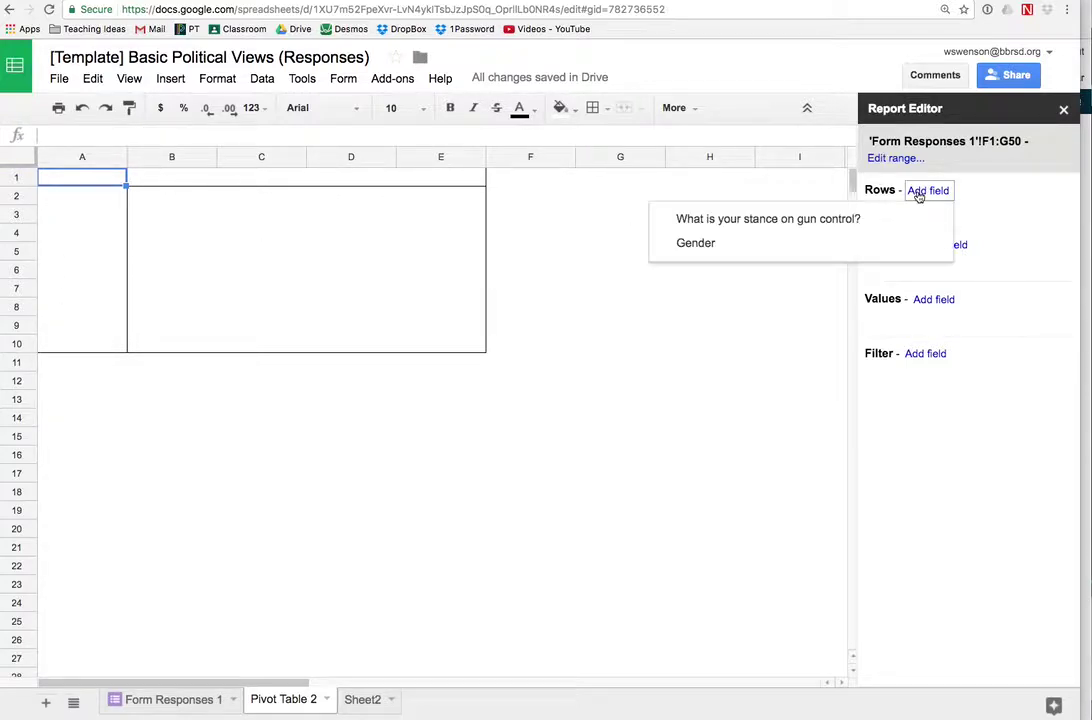
pyautogui.click(754, 219)
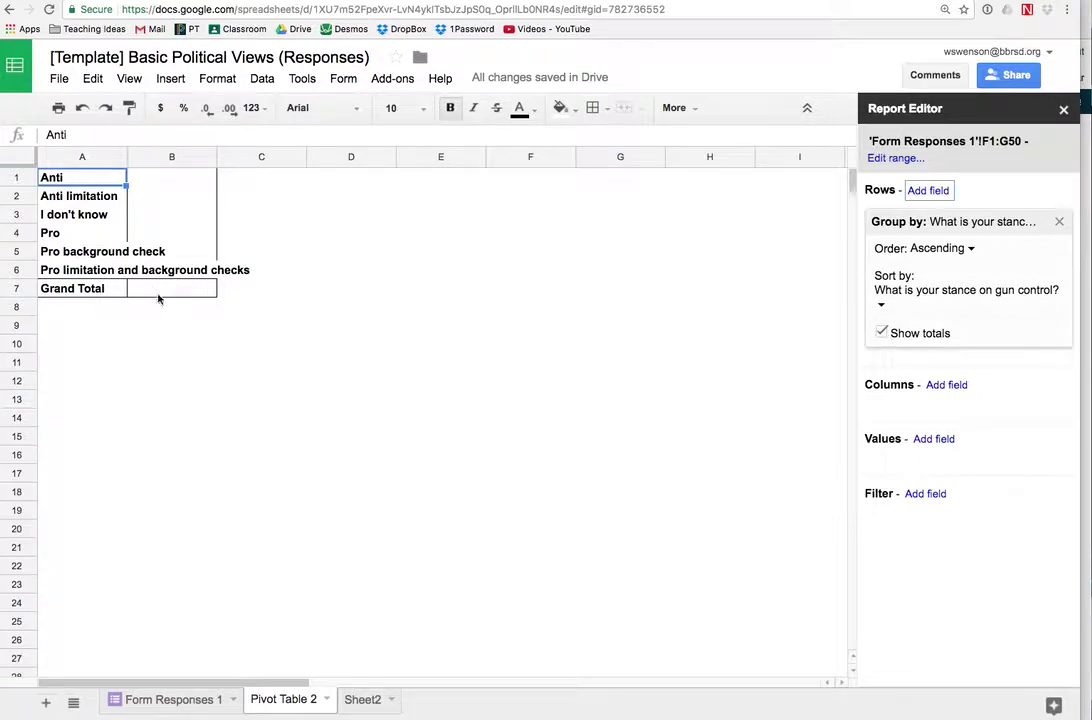
pyautogui.click(881, 332)
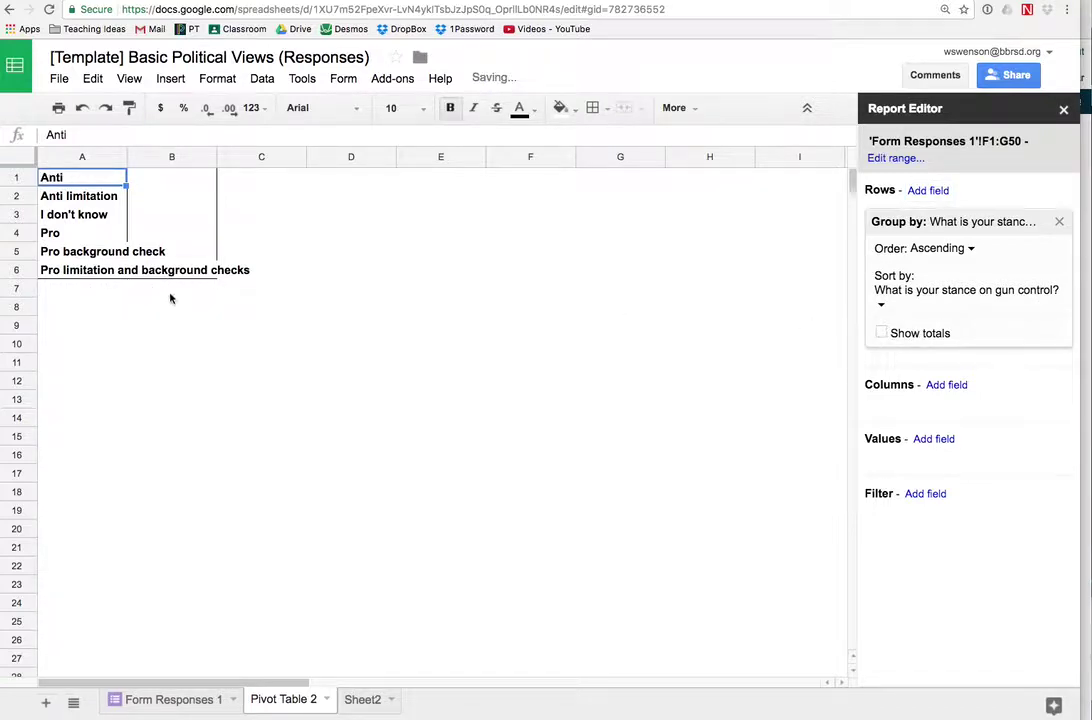
pyautogui.click(881, 332)
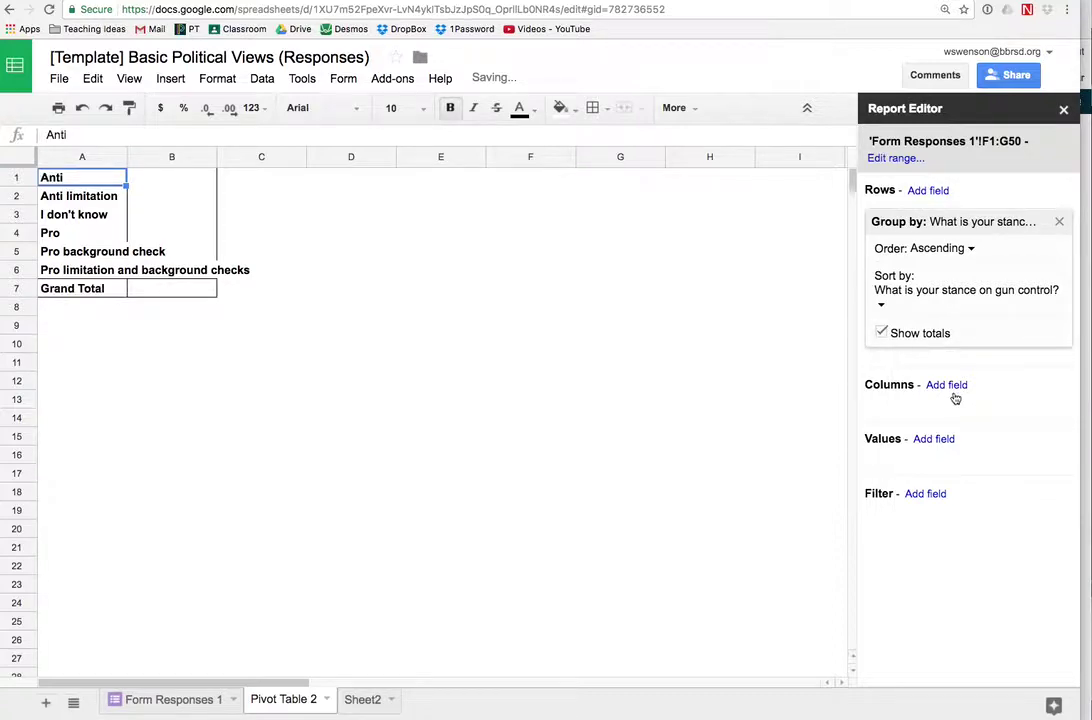
pyautogui.click(936, 389)
pyautogui.click(866, 413)
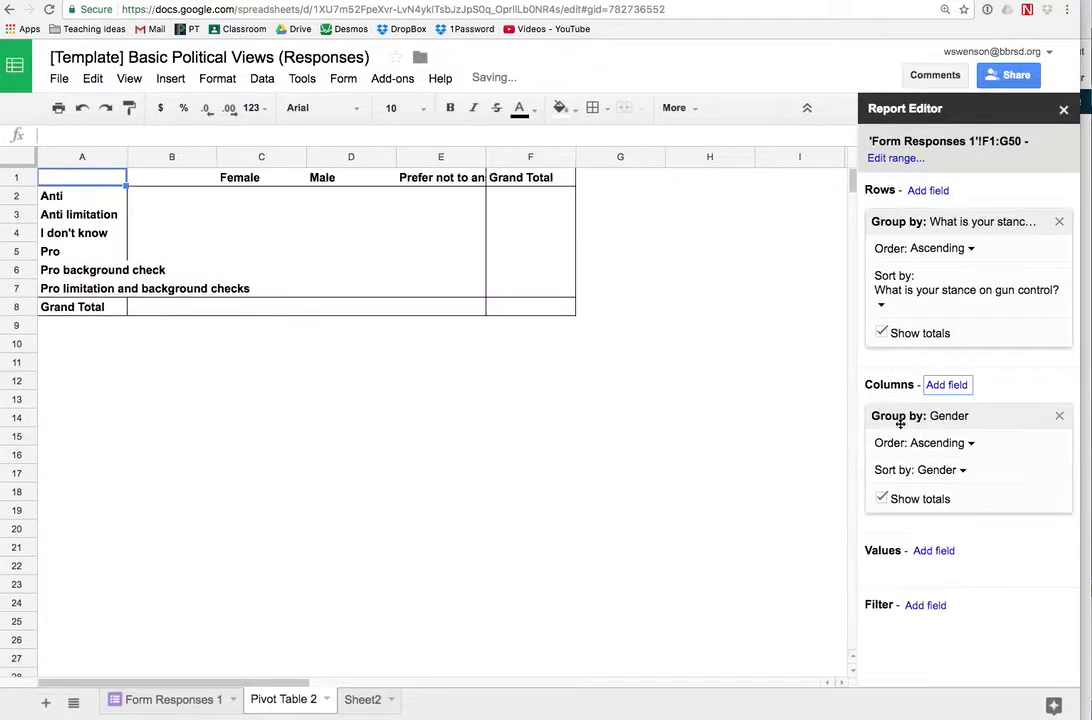
pyautogui.click(176, 177)
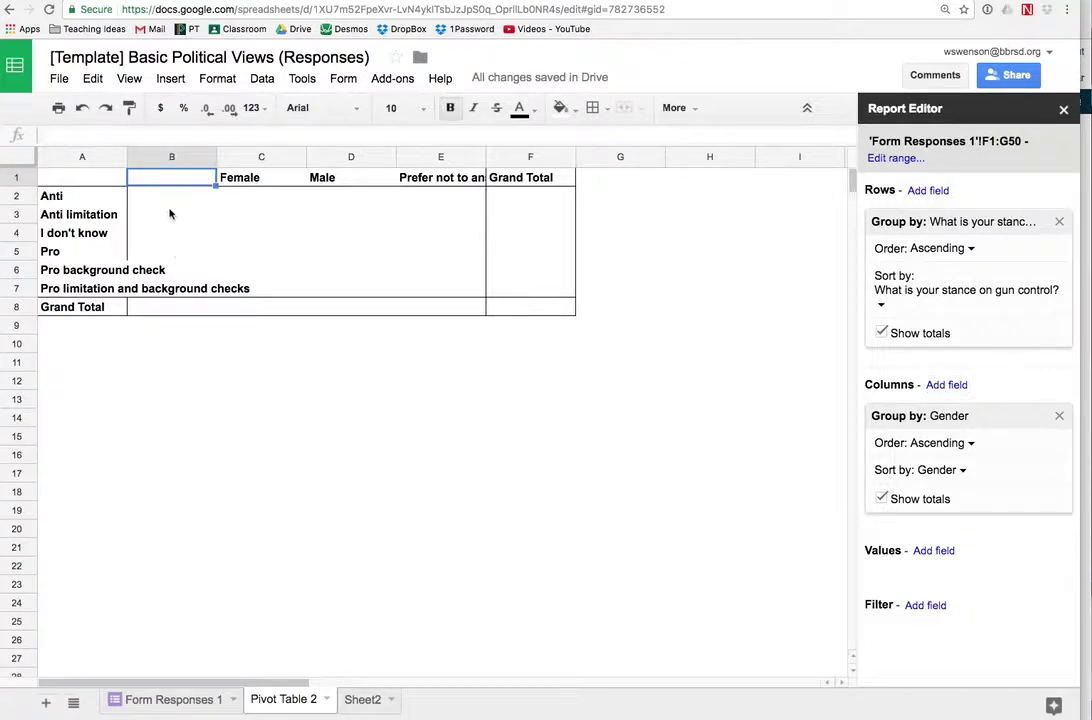
pyautogui.click(165, 700)
pyautogui.click(770, 510)
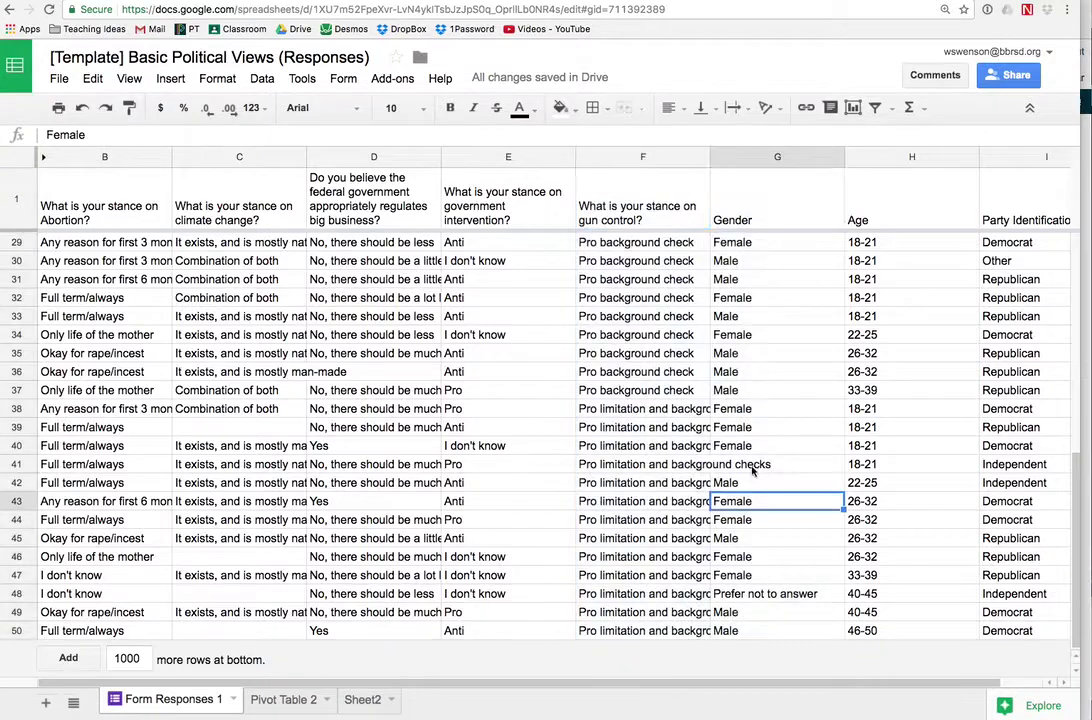
pyautogui.click(772, 462)
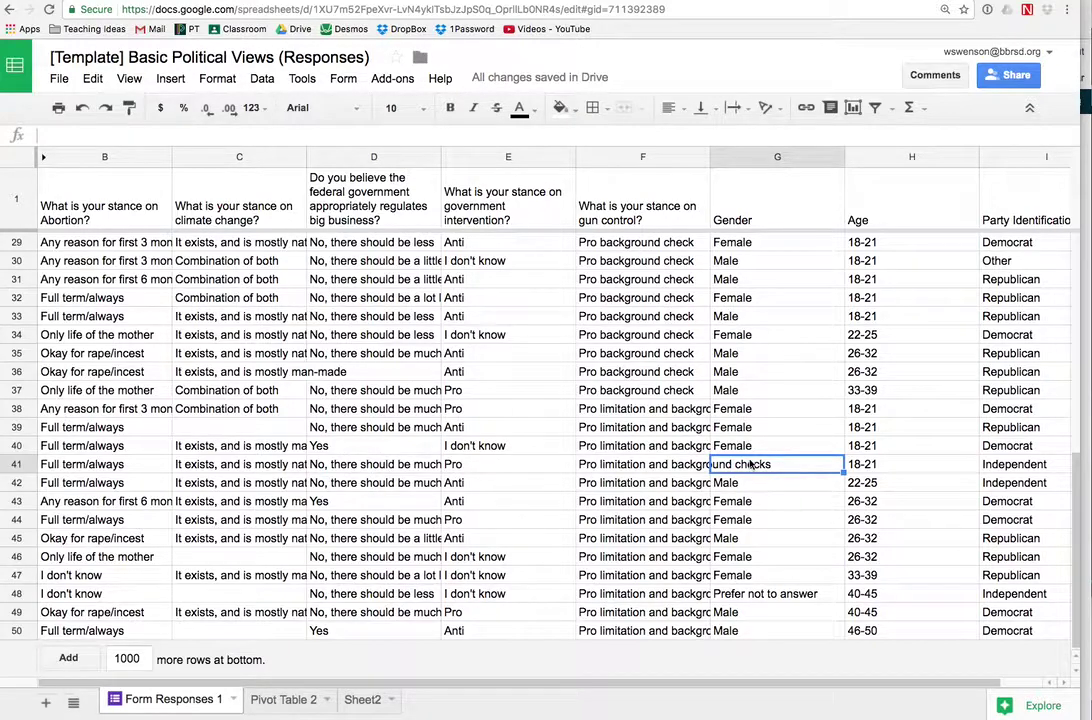
pyautogui.click(285, 700)
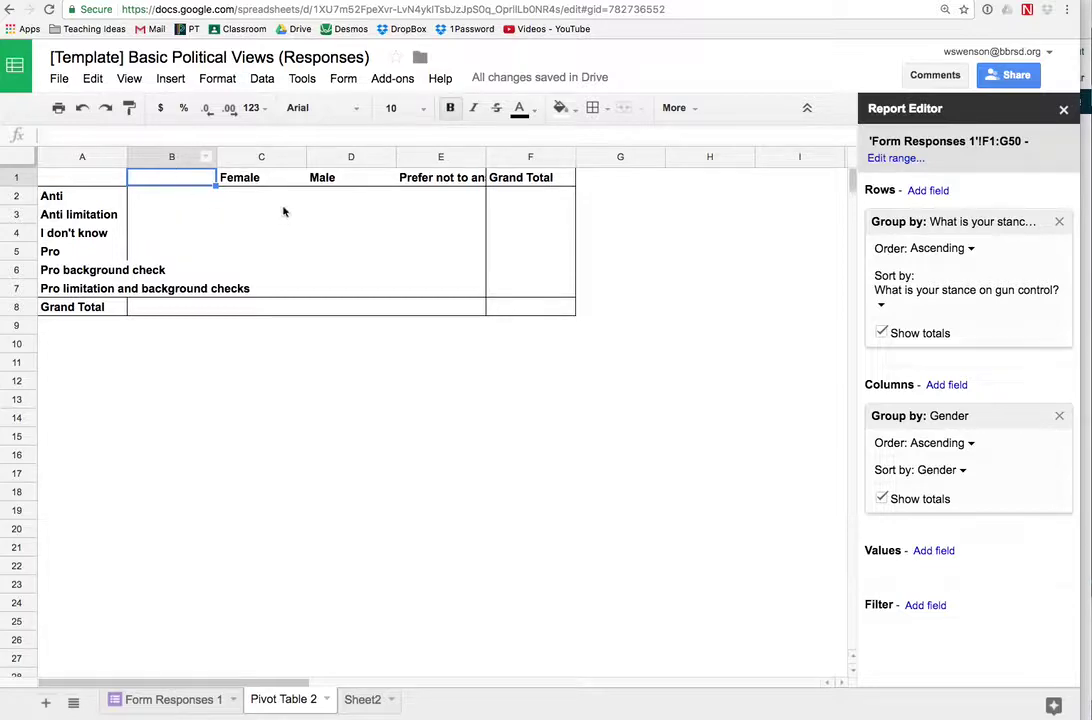
pyautogui.click(210, 198)
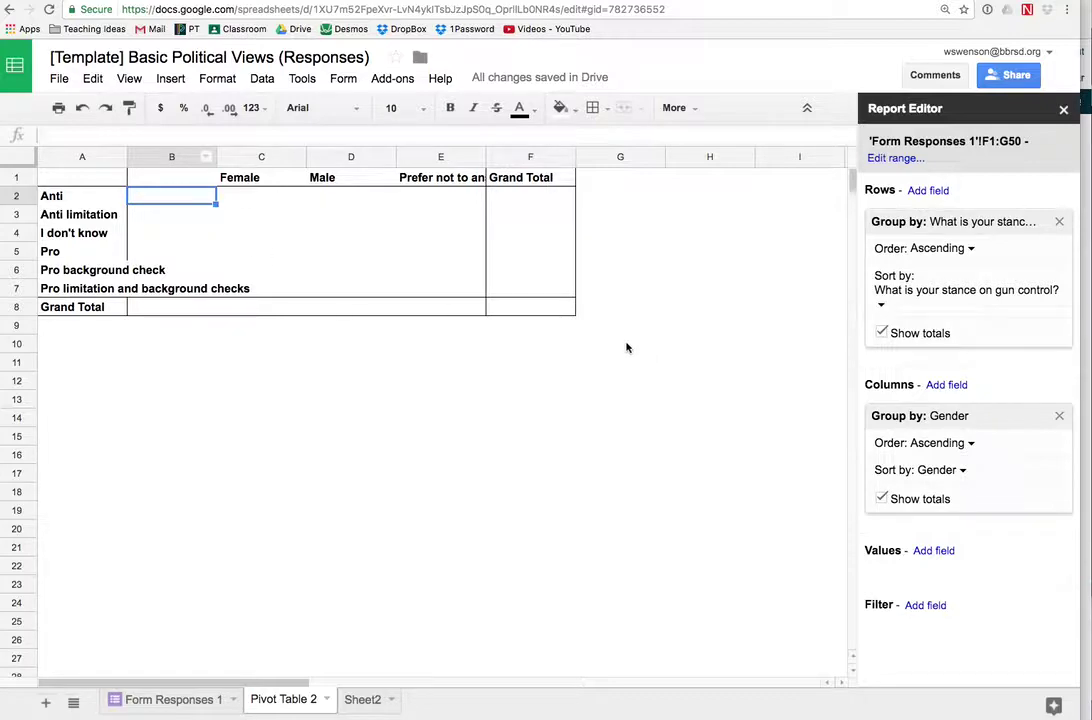
pyautogui.click(199, 697)
pyautogui.click(750, 261)
pyautogui.click(750, 297)
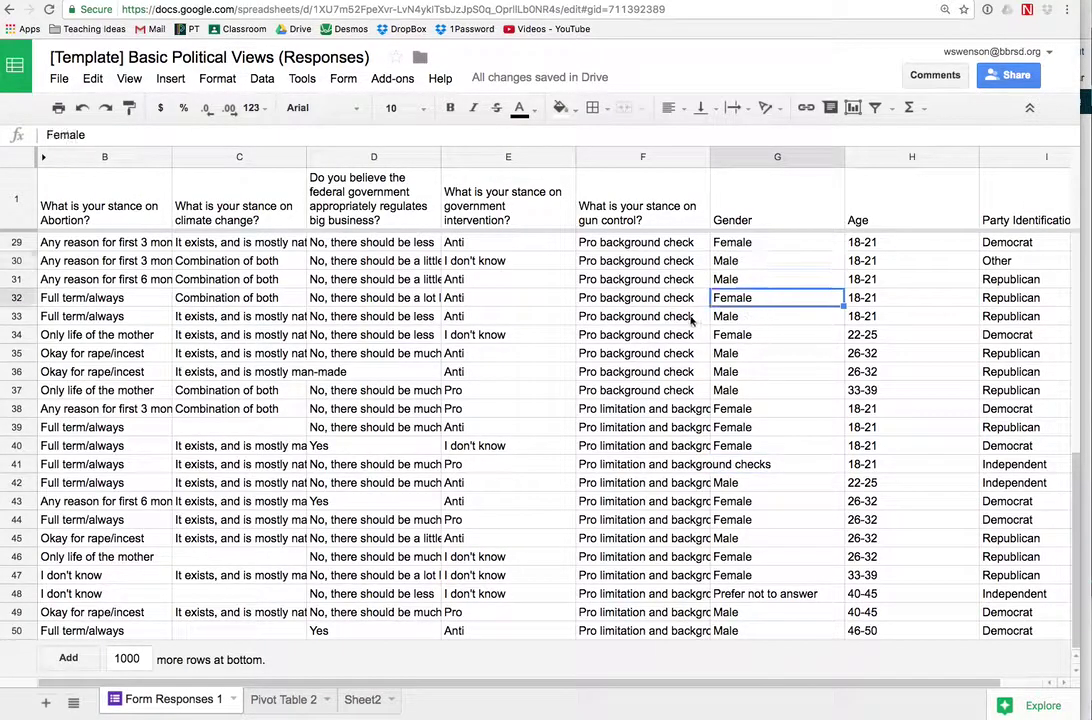
pyautogui.click(750, 353)
pyautogui.press('Left')
pyautogui.press('Down')
pyautogui.press('Down')
pyautogui.press('Down')
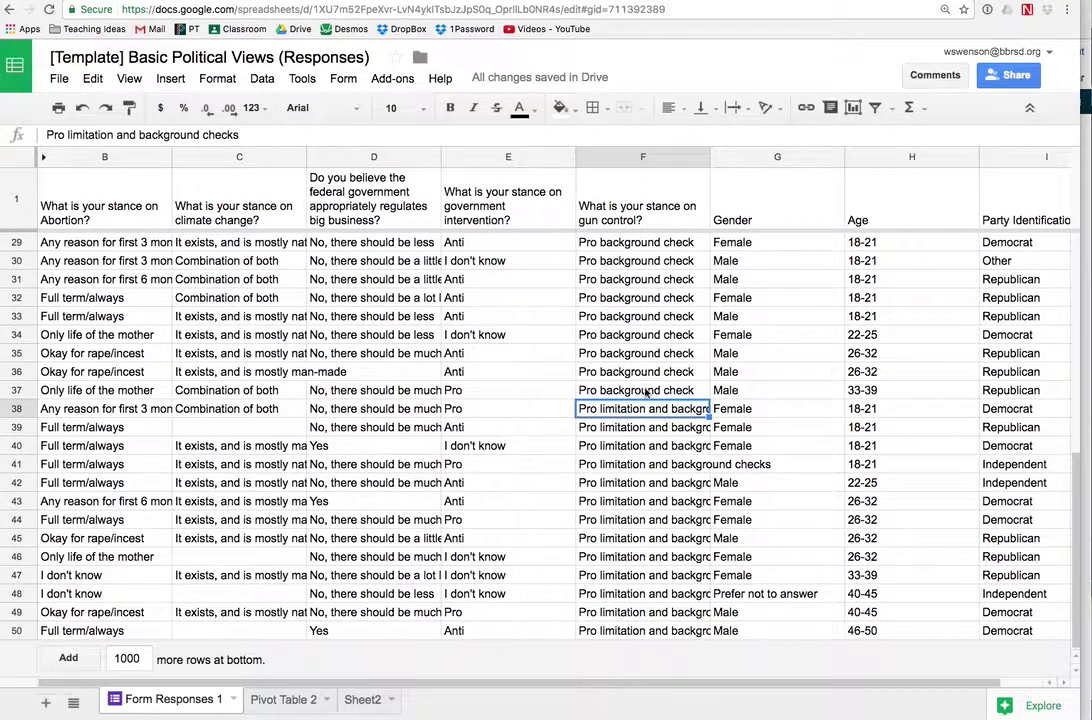
pyautogui.moveTo(644, 242); pyautogui.dragTo(652, 389)
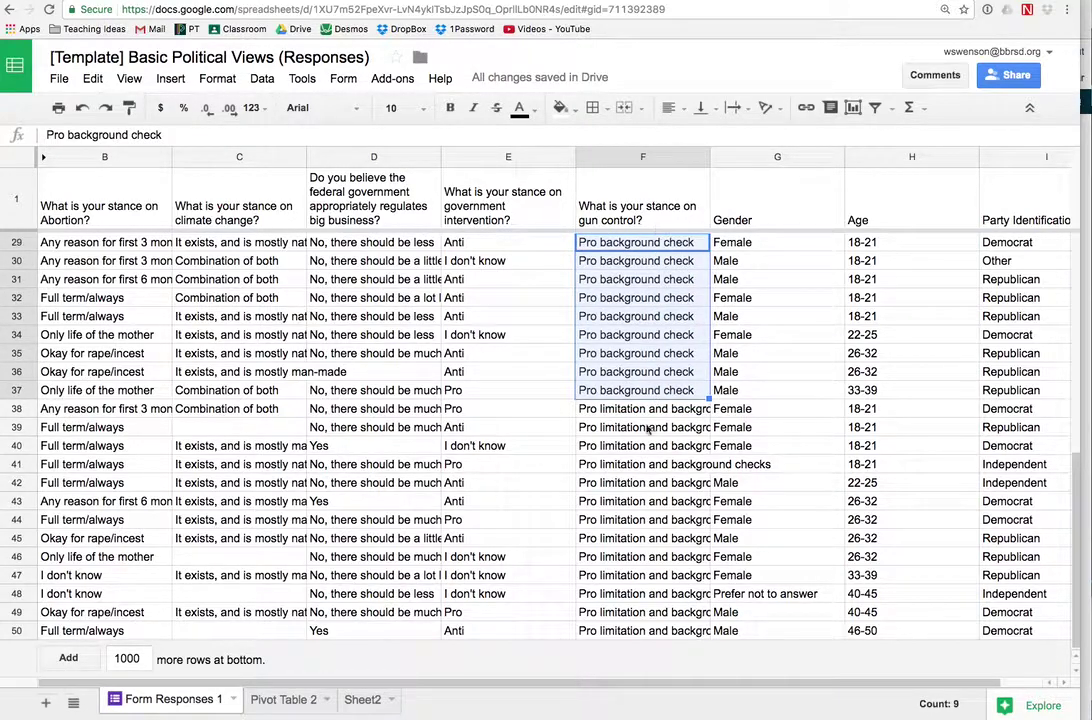
pyautogui.moveTo(742, 247); pyautogui.dragTo(751, 393)
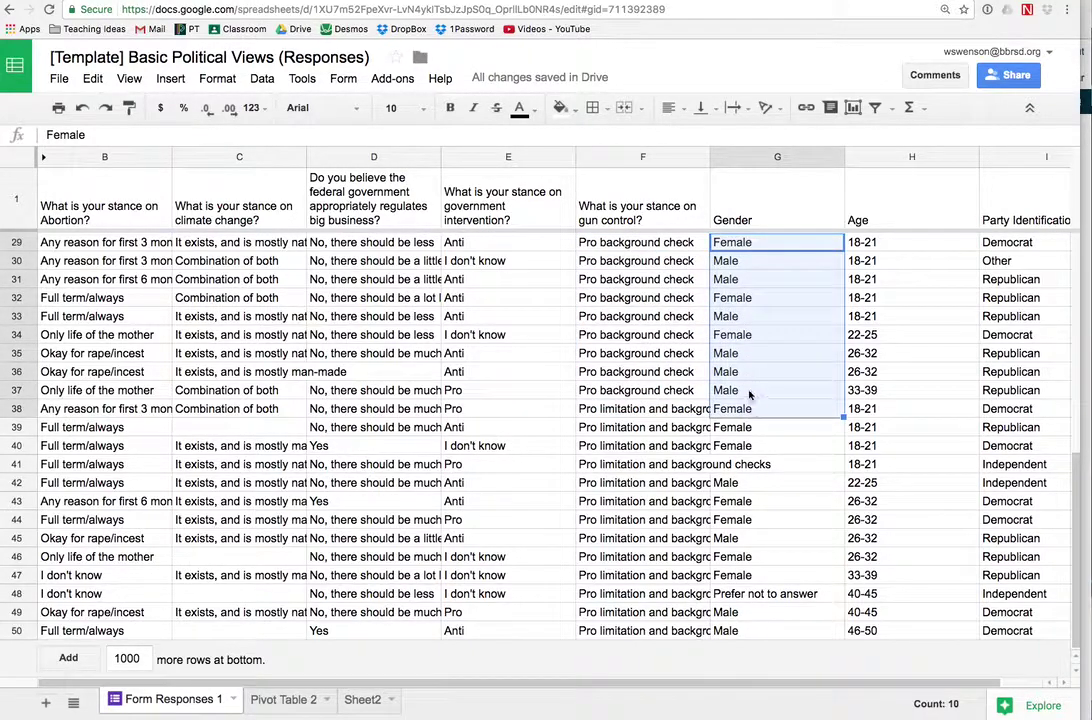
pyautogui.click(751, 393)
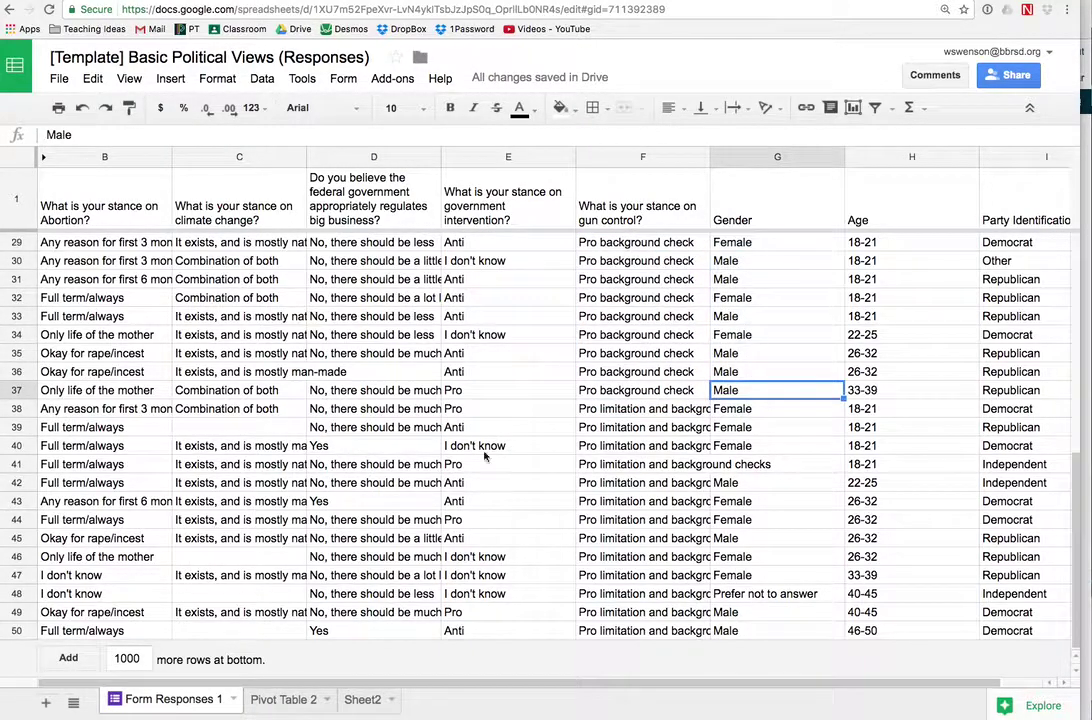
pyautogui.click(284, 699)
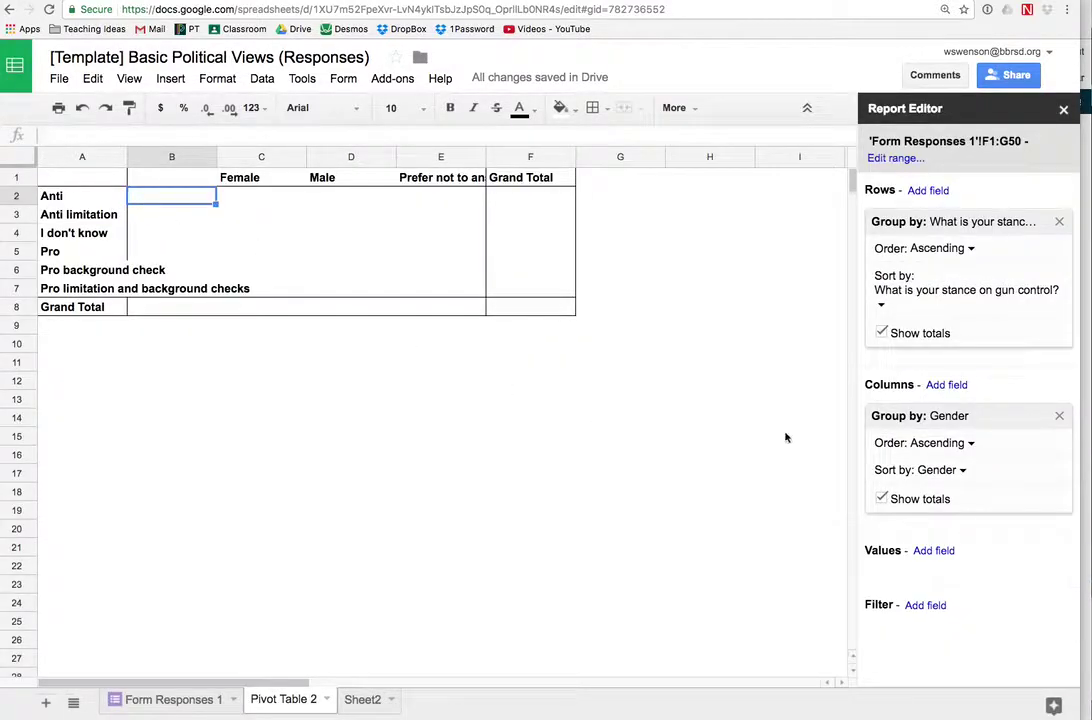
# - Add the gun-control stance as the values field, summarized by COUNTA
pyautogui.click(932, 551)
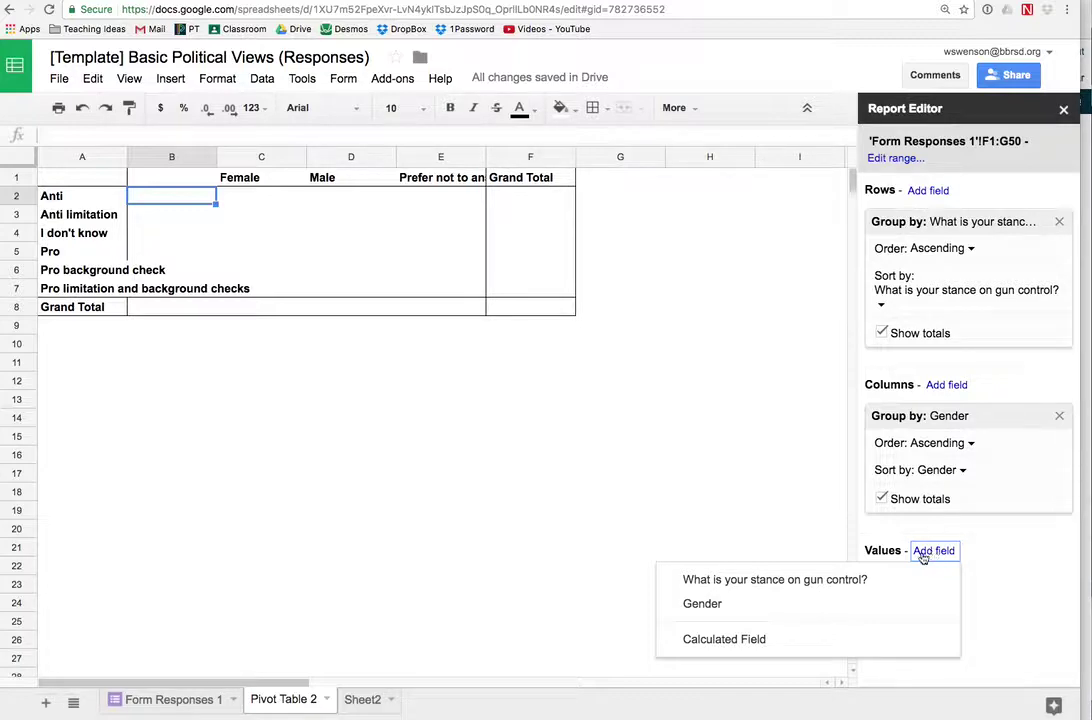
pyautogui.click(879, 581)
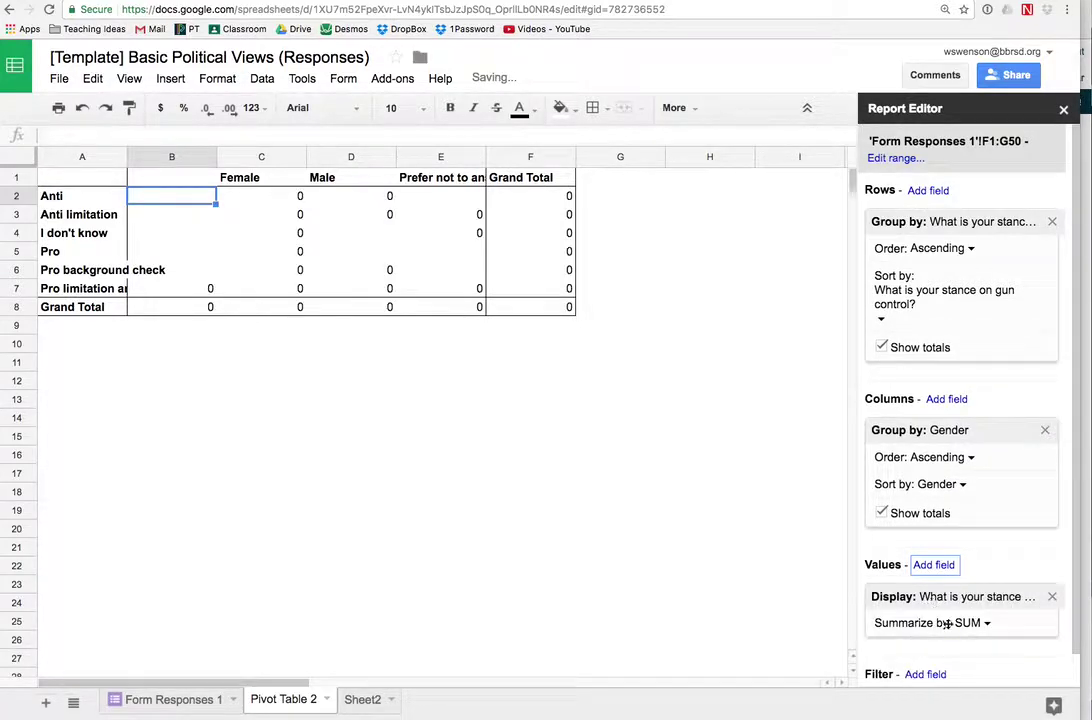
pyautogui.click(970, 628)
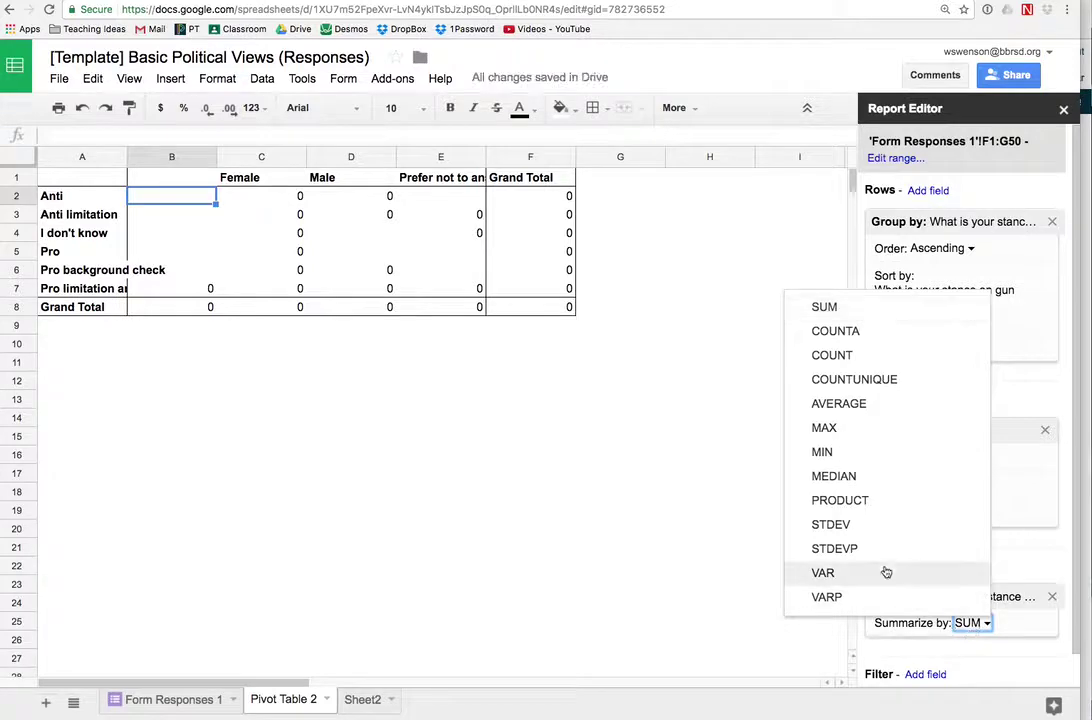
pyautogui.click(855, 332)
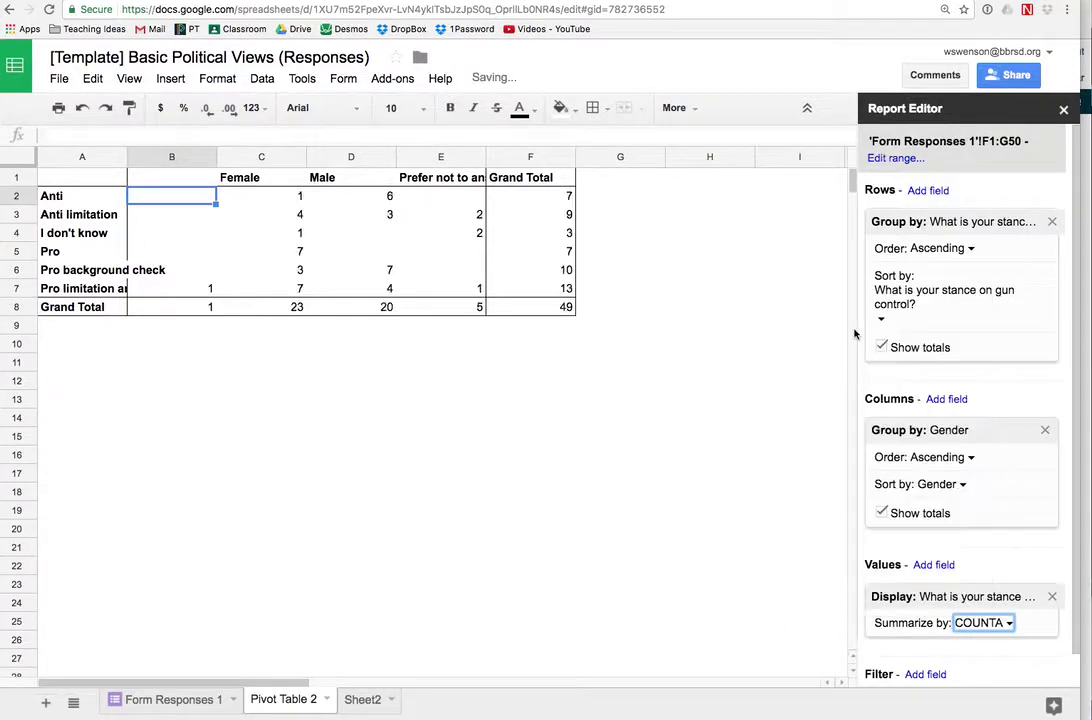
pyautogui.click(636, 403)
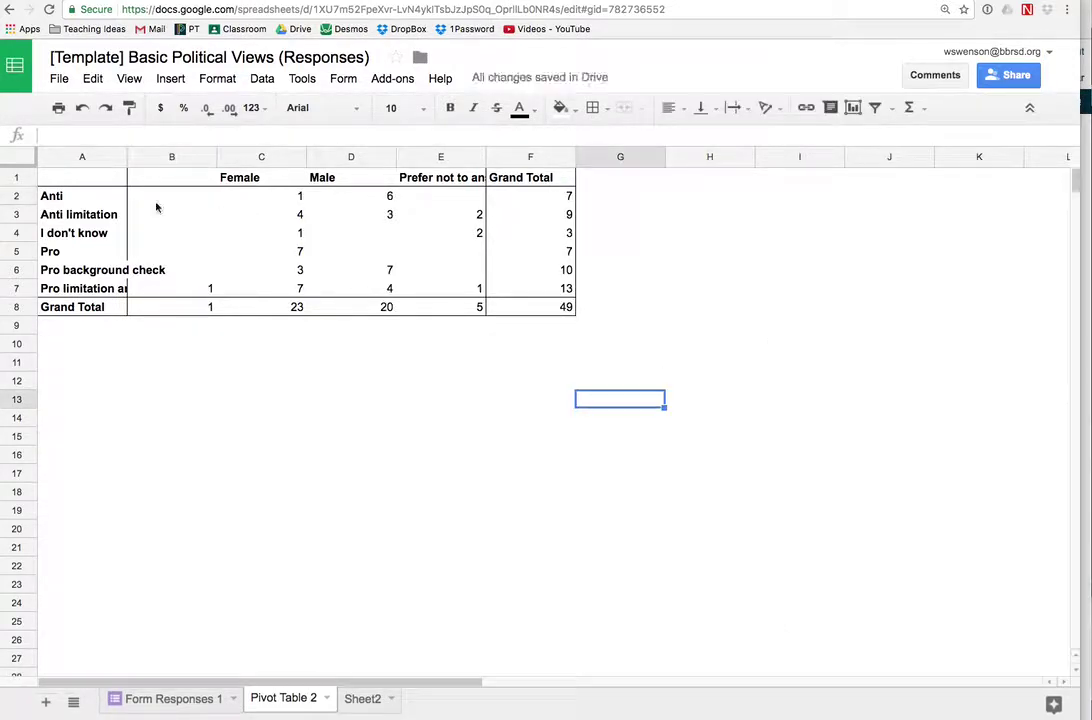
pyautogui.click(318, 177)
# - Check the Female counts for each stance, ending at the Female grand total of 23
pyautogui.click(267, 180)
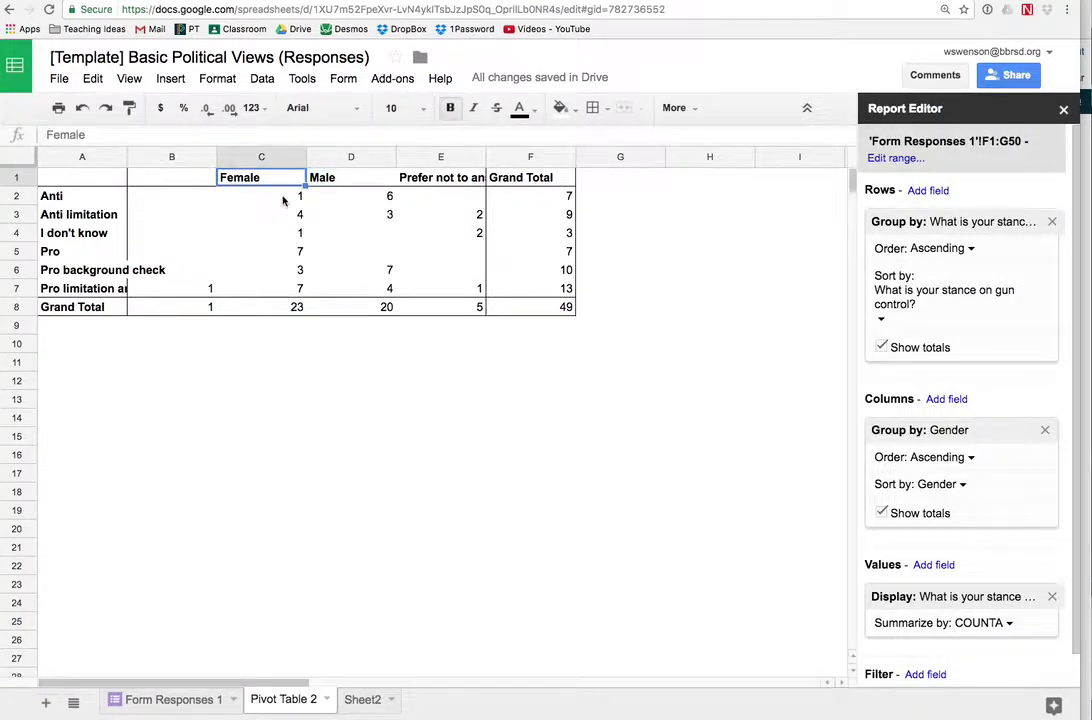
pyautogui.click(288, 196)
pyautogui.click(48, 197)
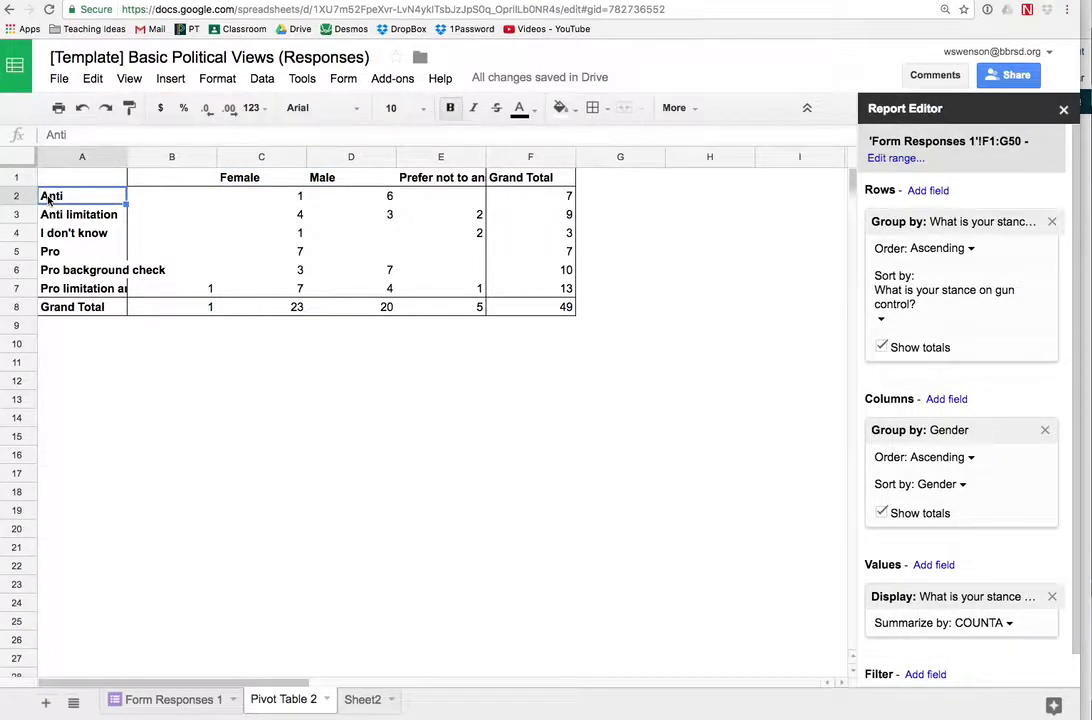
pyautogui.click(293, 201)
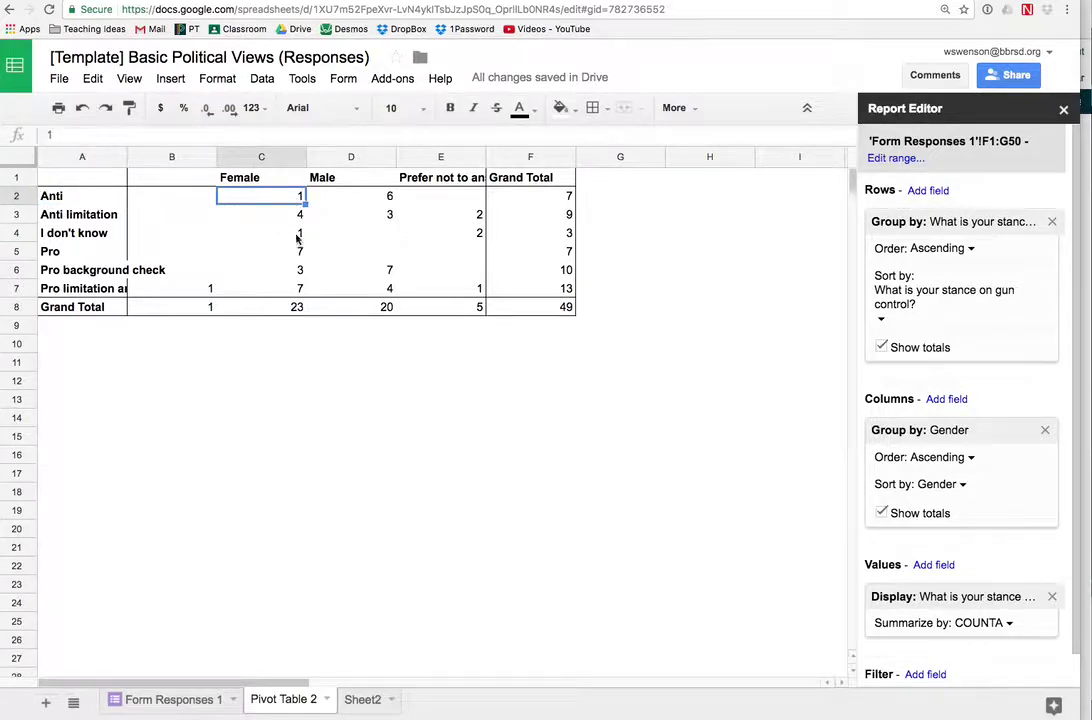
pyautogui.click(298, 252)
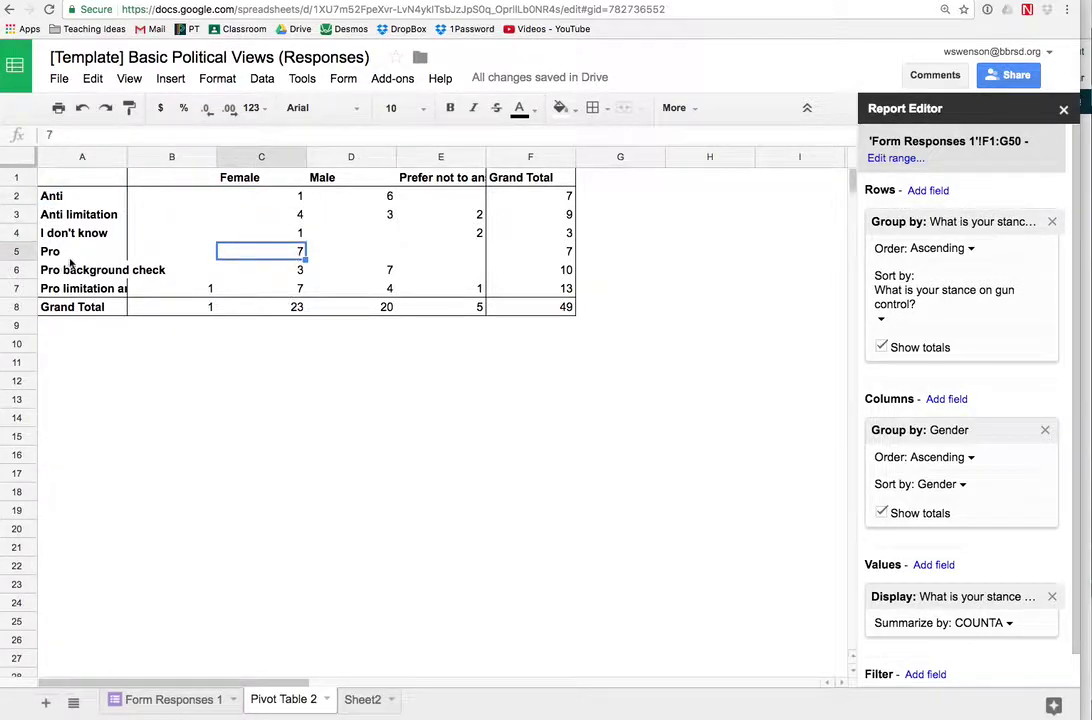
pyautogui.click(274, 270)
pyautogui.click(275, 290)
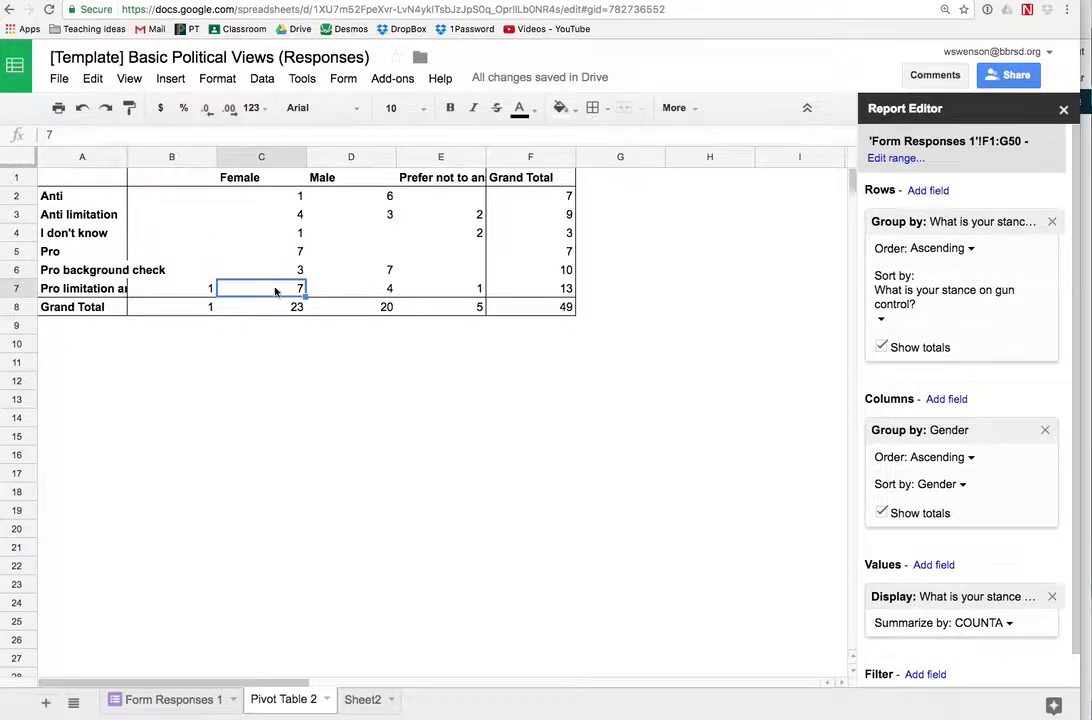
pyautogui.click(107, 290)
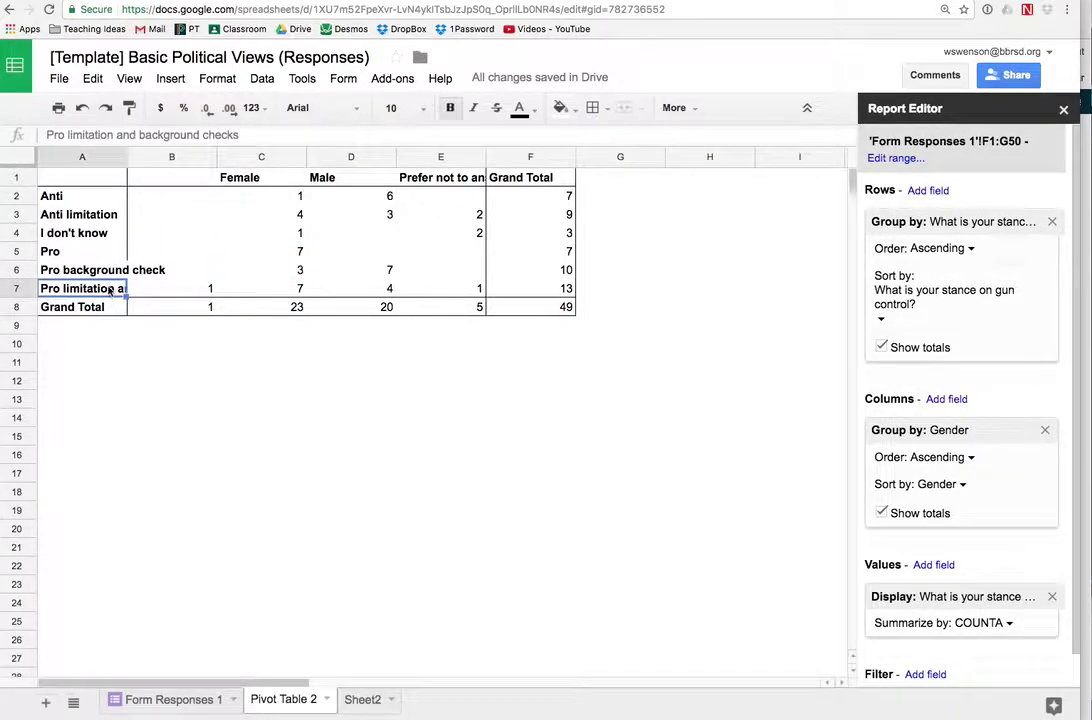
pyautogui.click(300, 304)
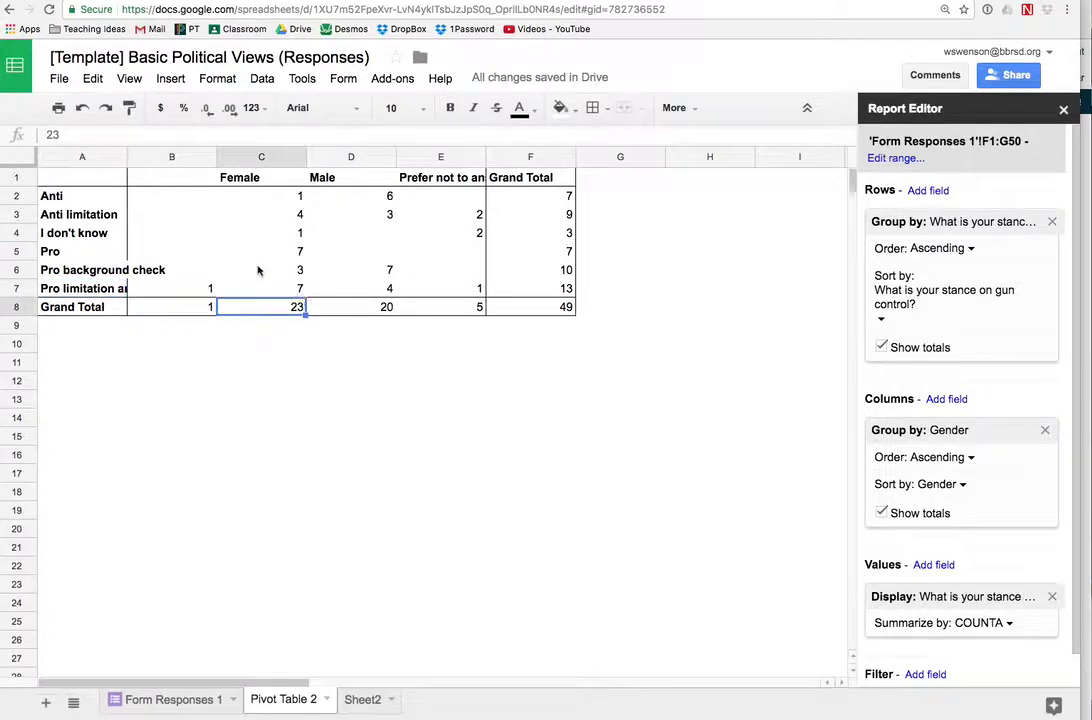
pyautogui.click(171, 157)
# - Hide the pivot table's blank column B
pyautogui.click(206, 160)
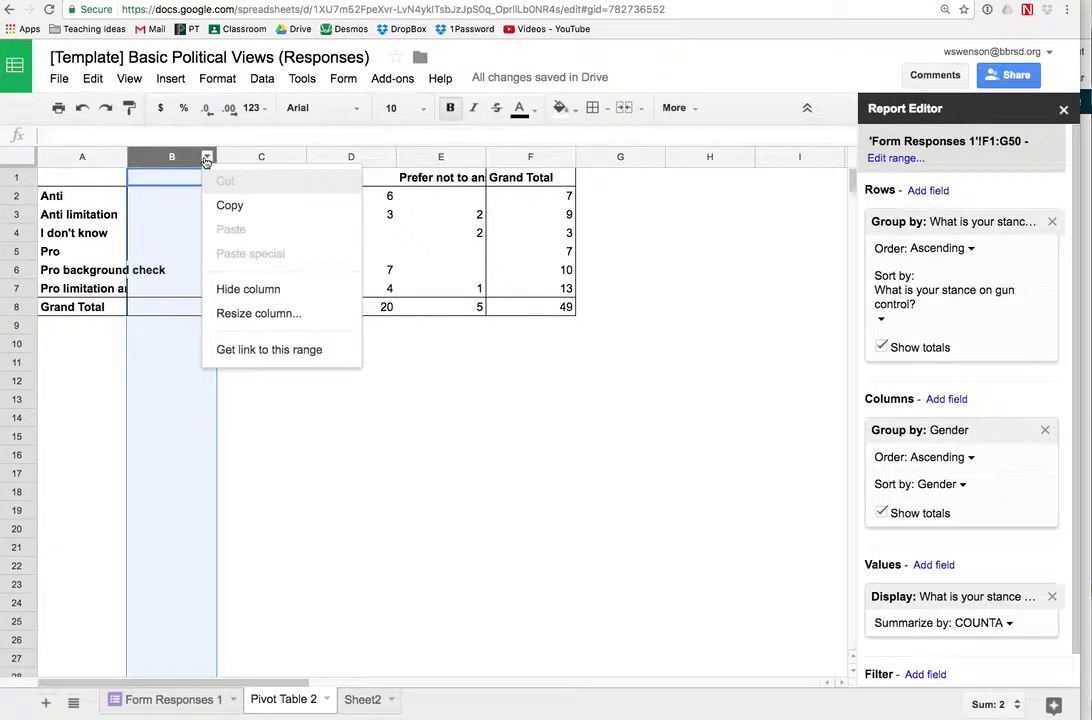
pyautogui.click(232, 290)
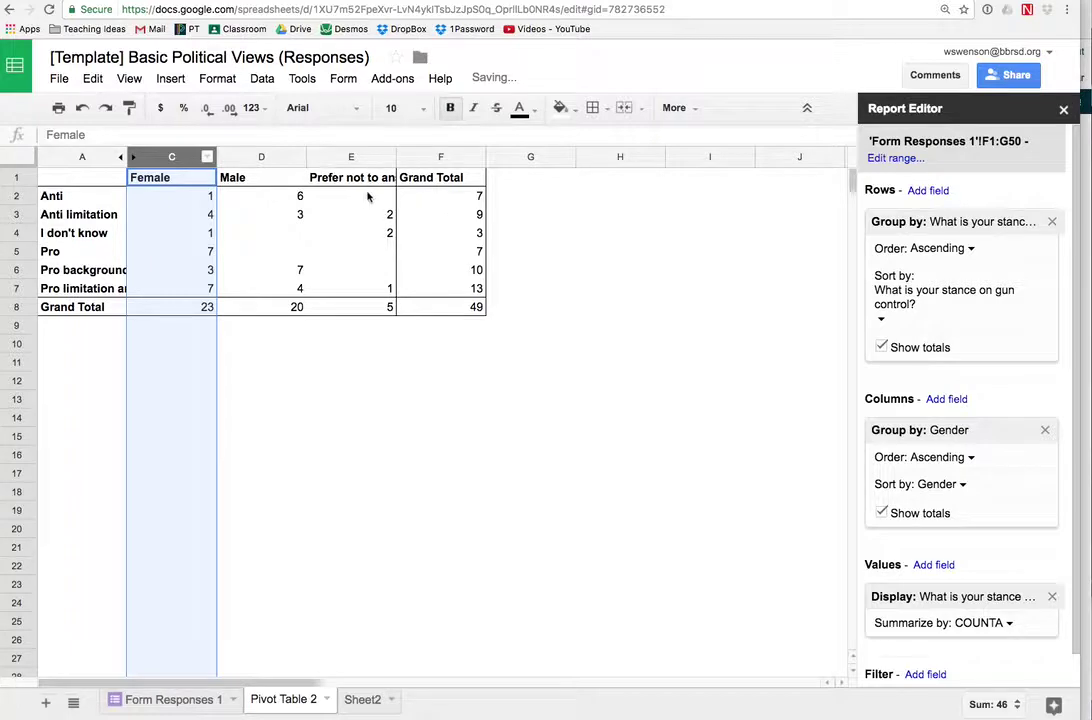
pyautogui.click(352, 158)
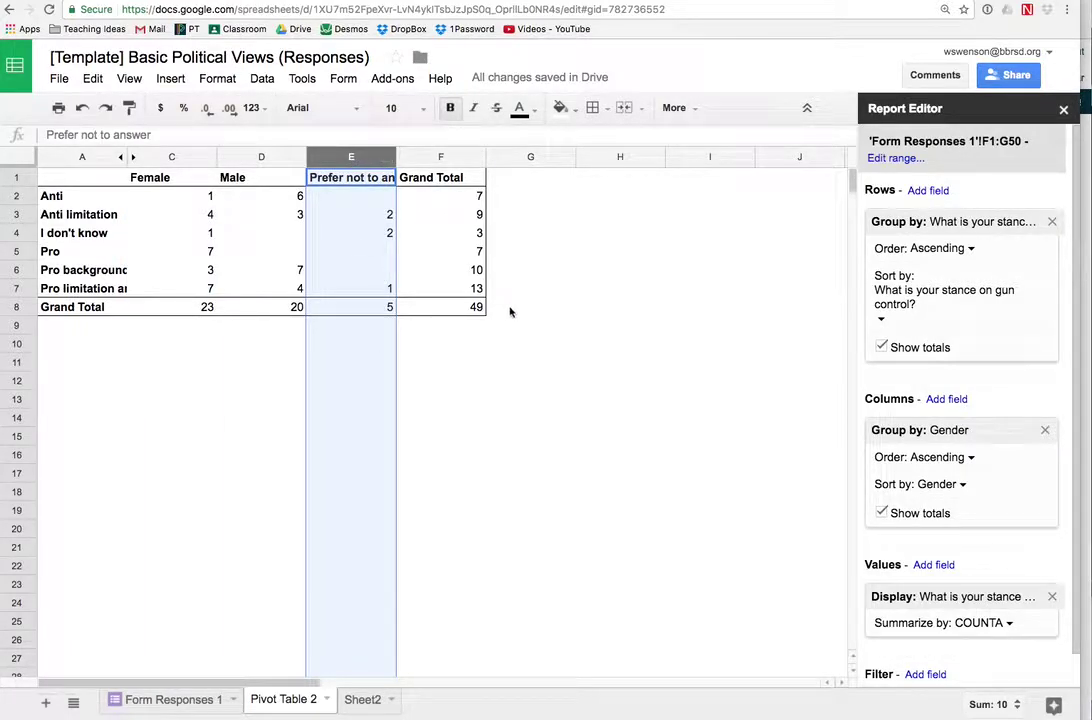
pyautogui.click(468, 327)
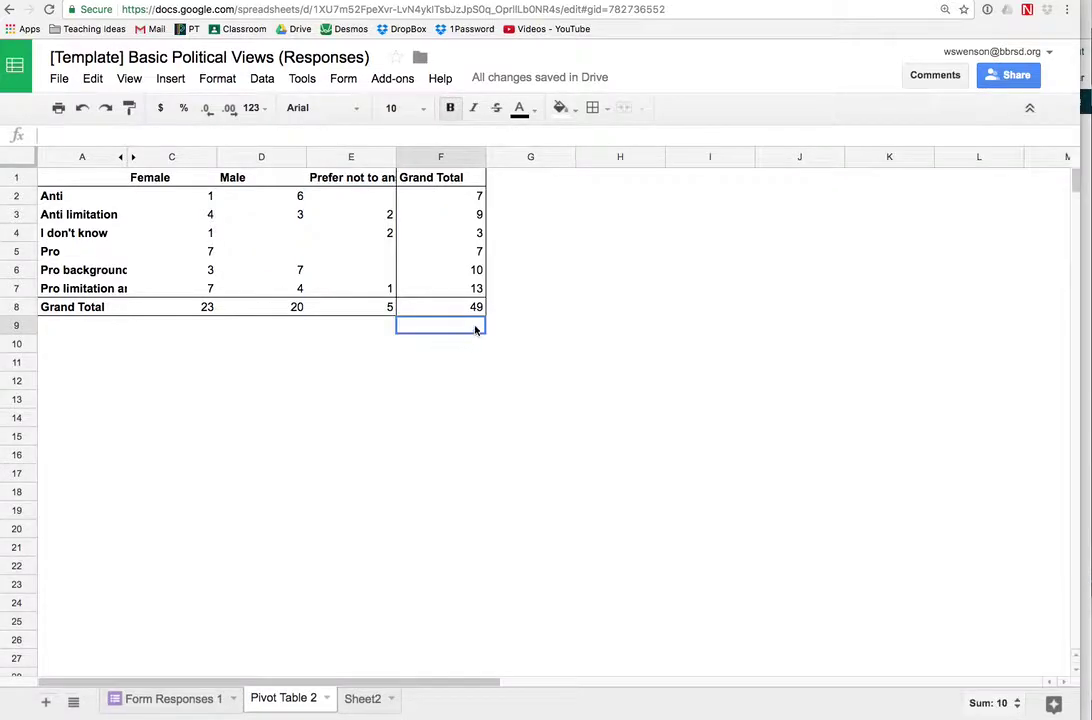
pyautogui.click(34, 157)
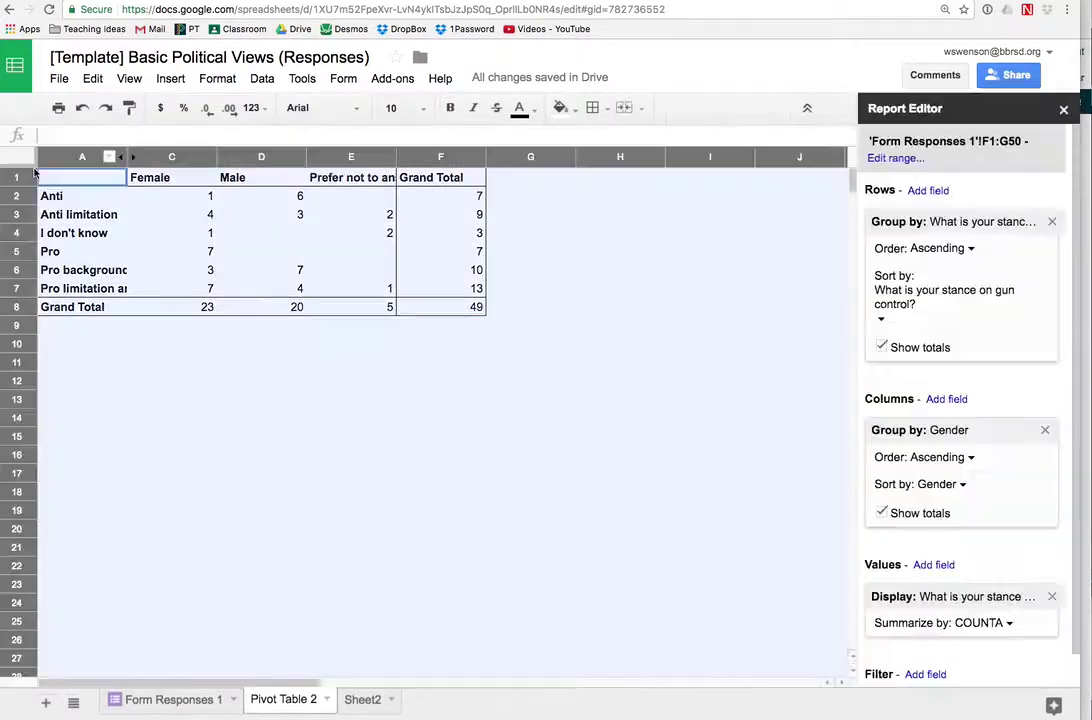
pyautogui.click(571, 305)
pyautogui.moveTo(56, 177); pyautogui.dragTo(451, 310)
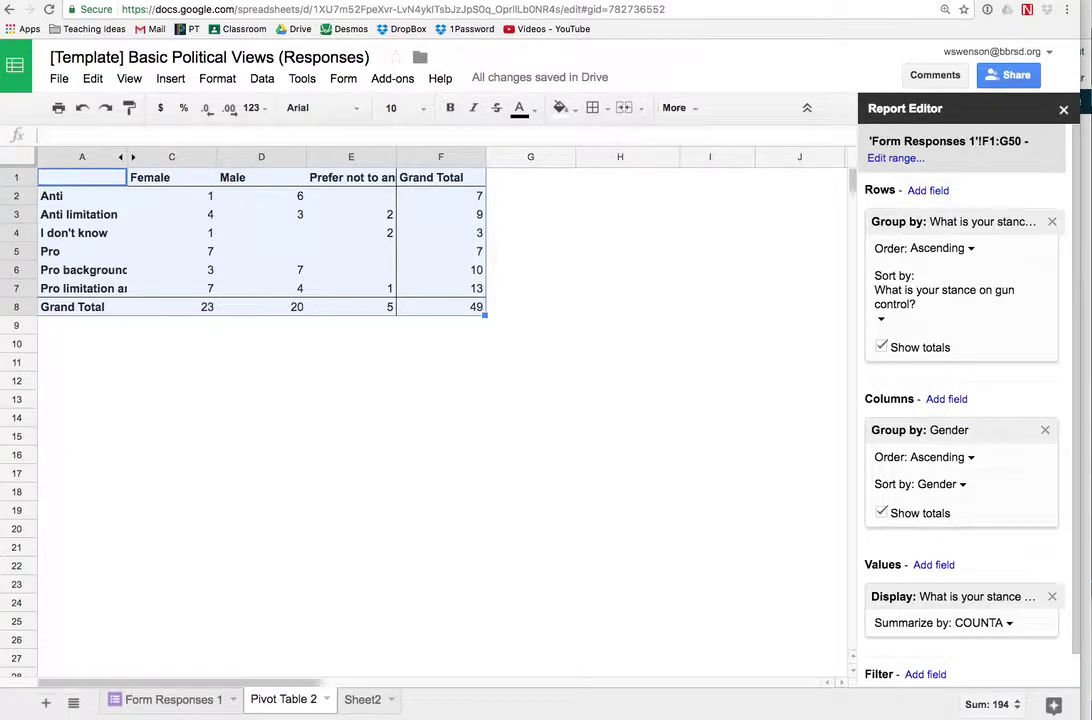
pyautogui.click(673, 107)
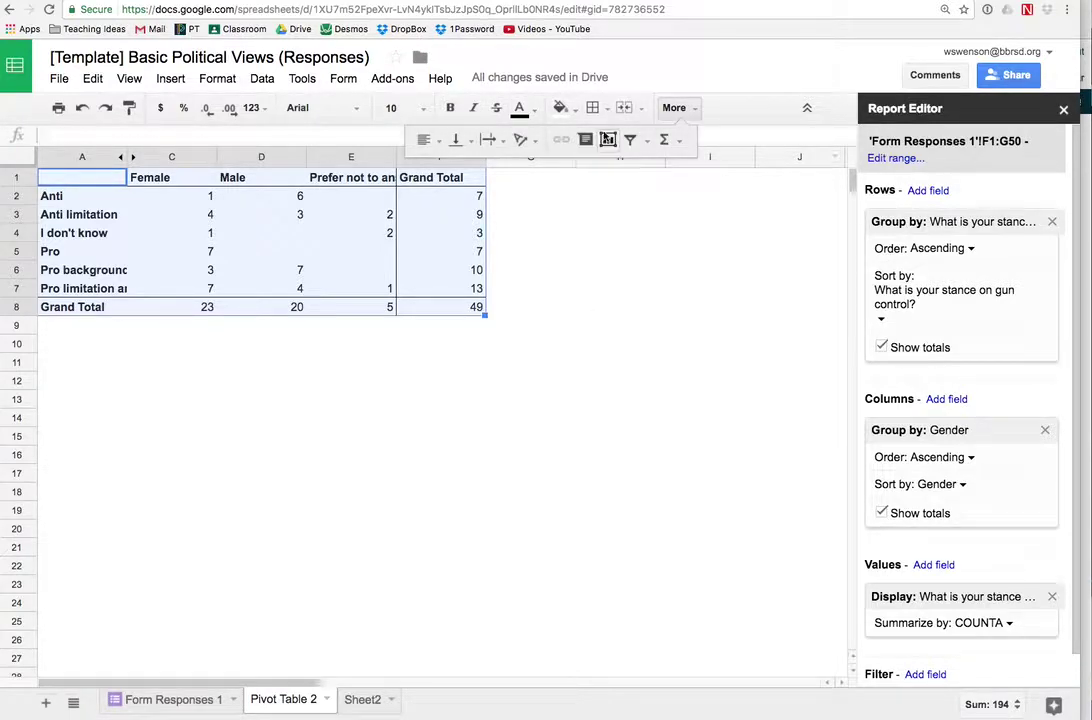
pyautogui.click(607, 139)
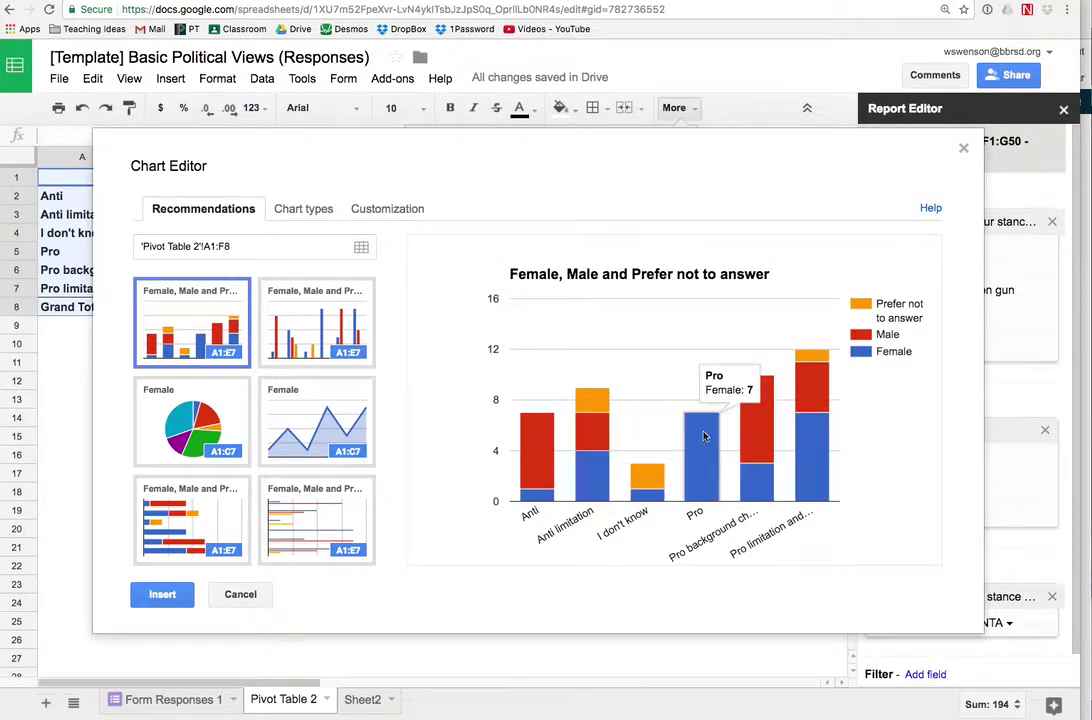
pyautogui.click(327, 322)
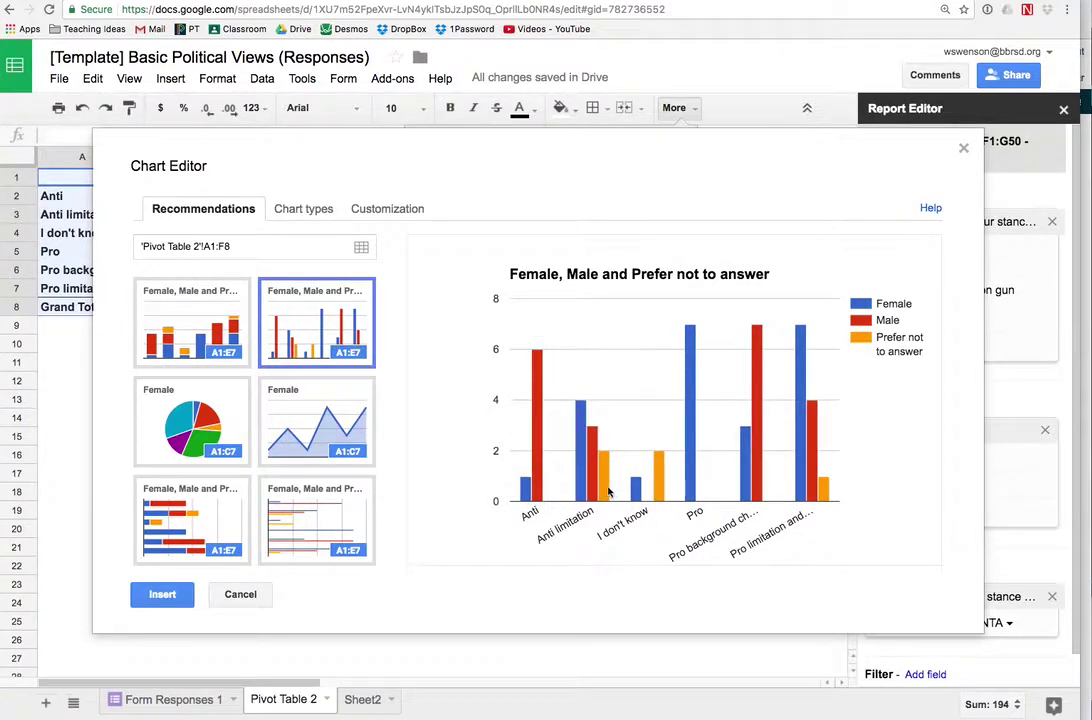
pyautogui.moveTo(608, 492)
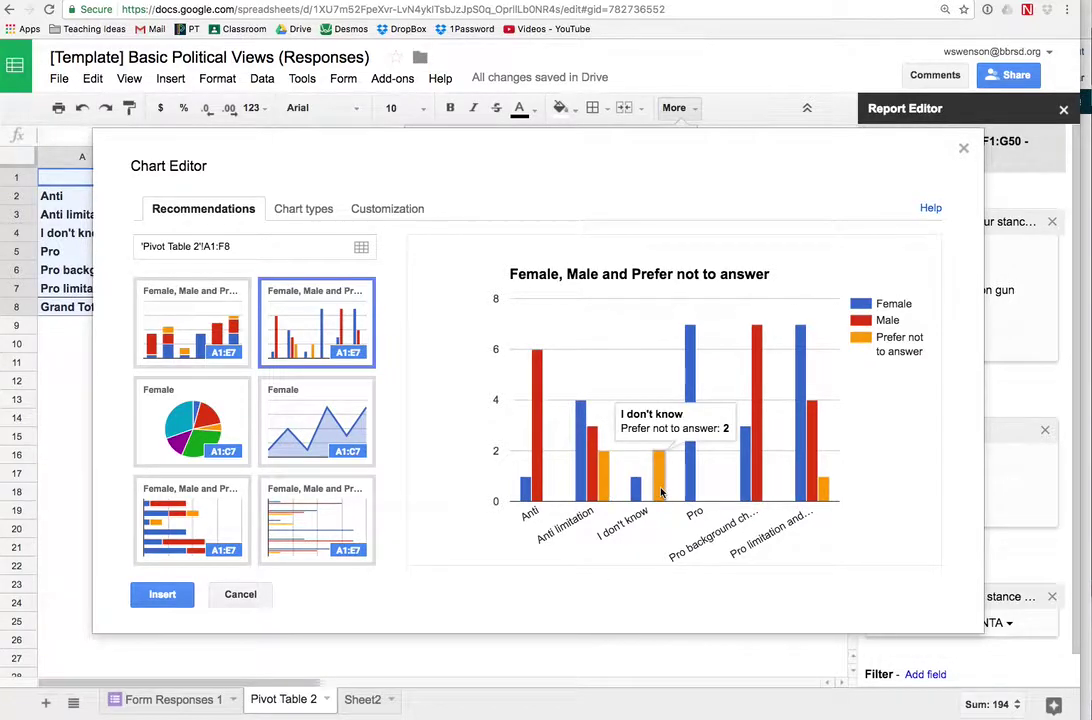
pyautogui.moveTo(750, 485)
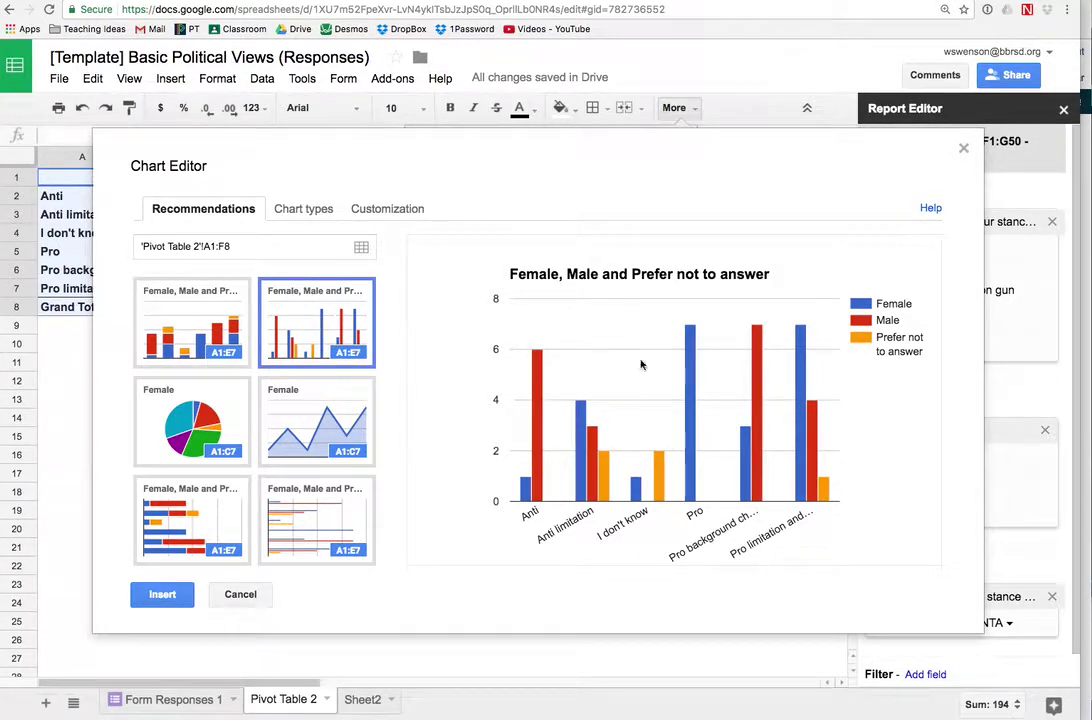
pyautogui.click(240, 596)
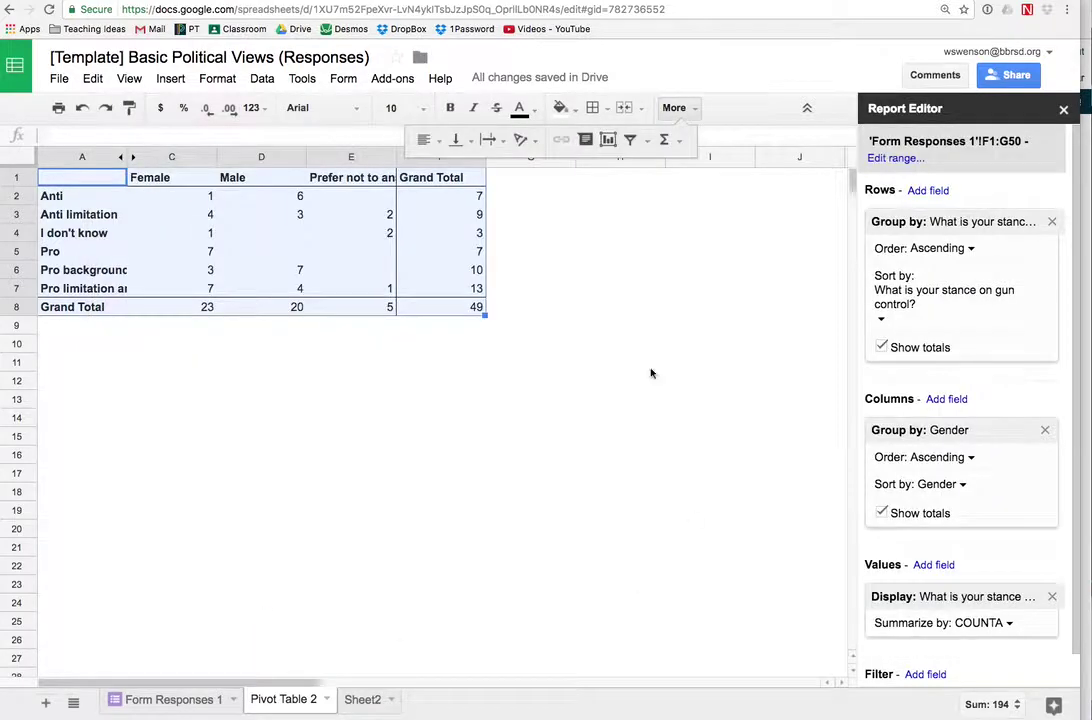
pyautogui.click(457, 183)
pyautogui.click(451, 233)
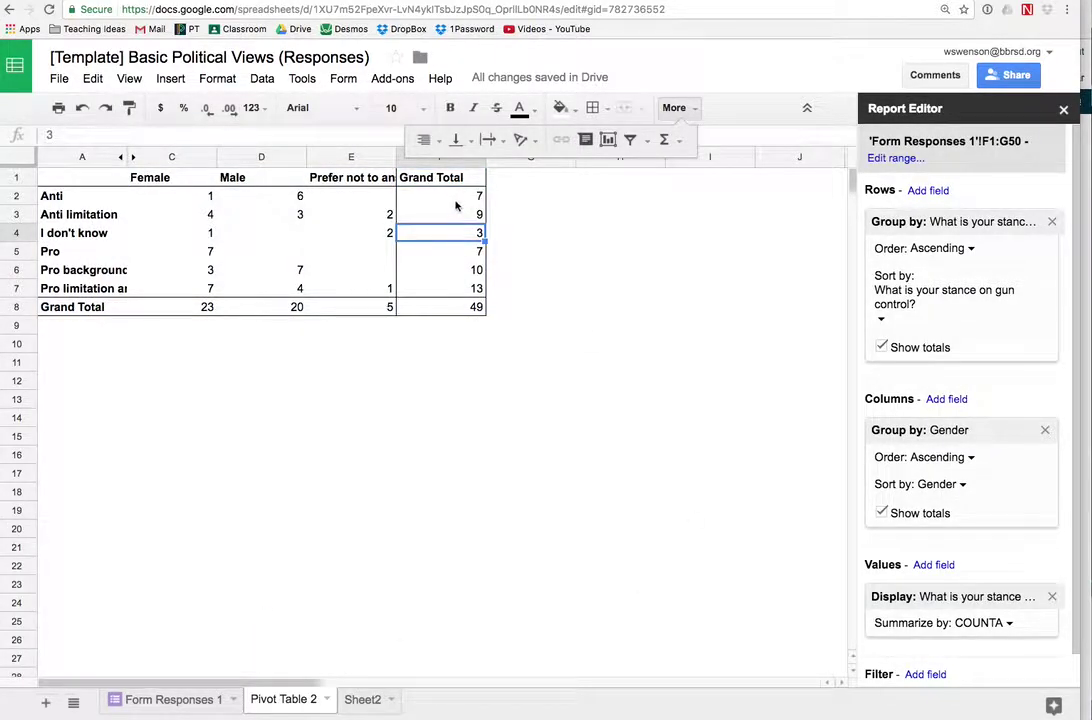
pyautogui.click(455, 200)
pyautogui.click(453, 218)
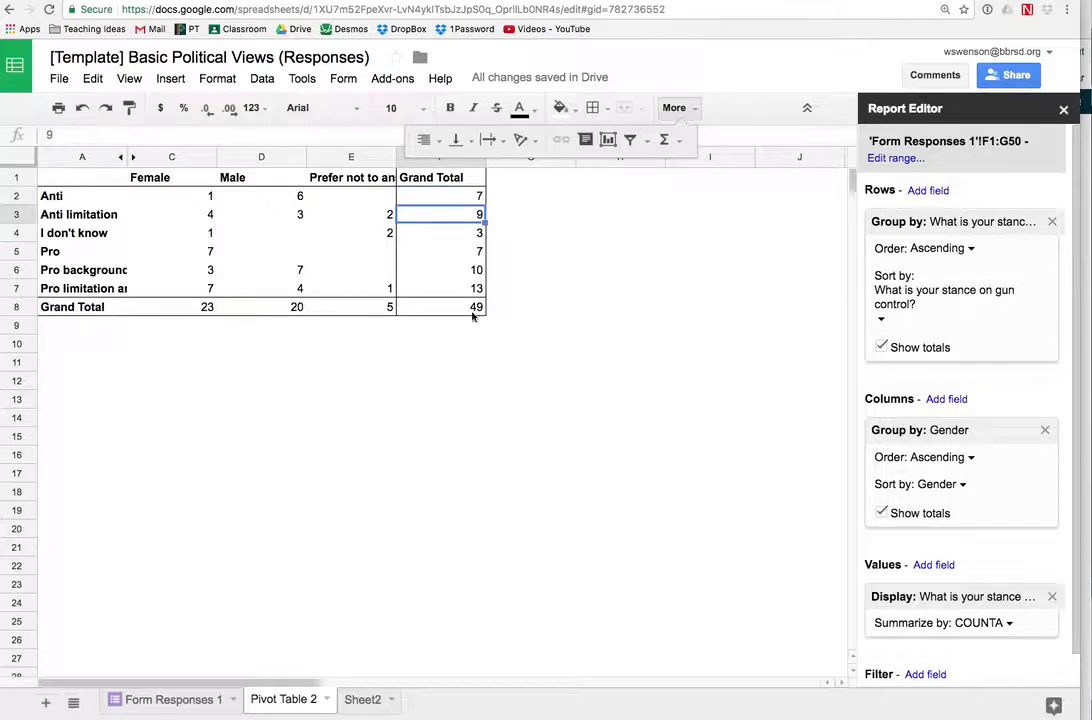
pyautogui.rightClick(275, 705)
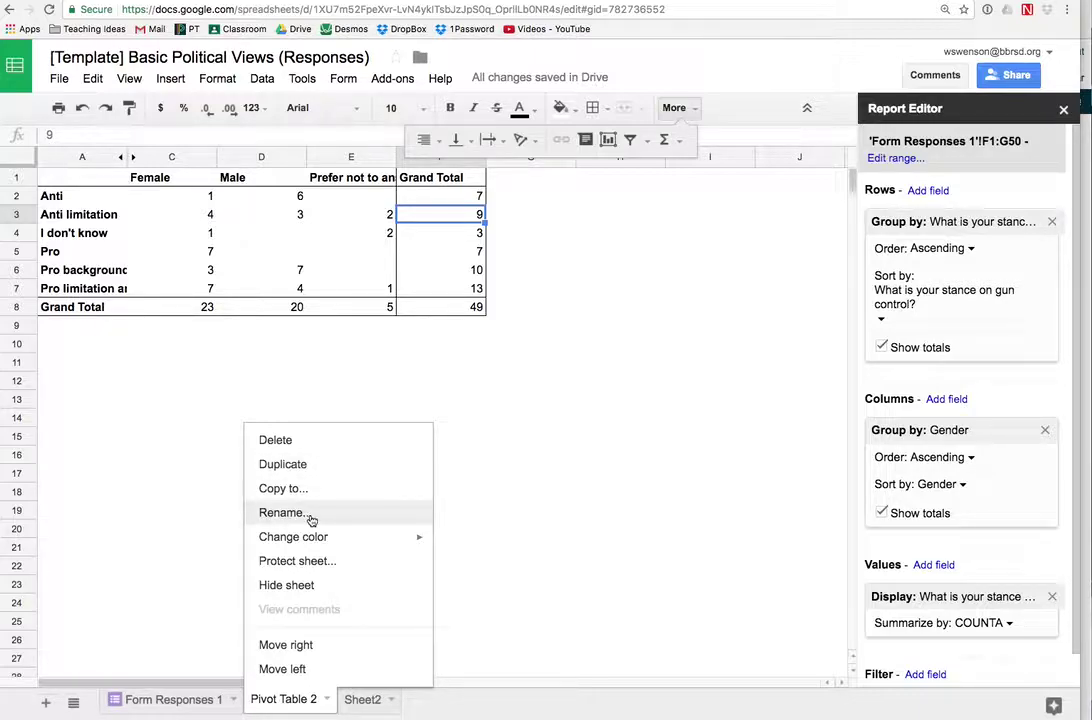
pyautogui.click(193, 605)
pyautogui.click(175, 700)
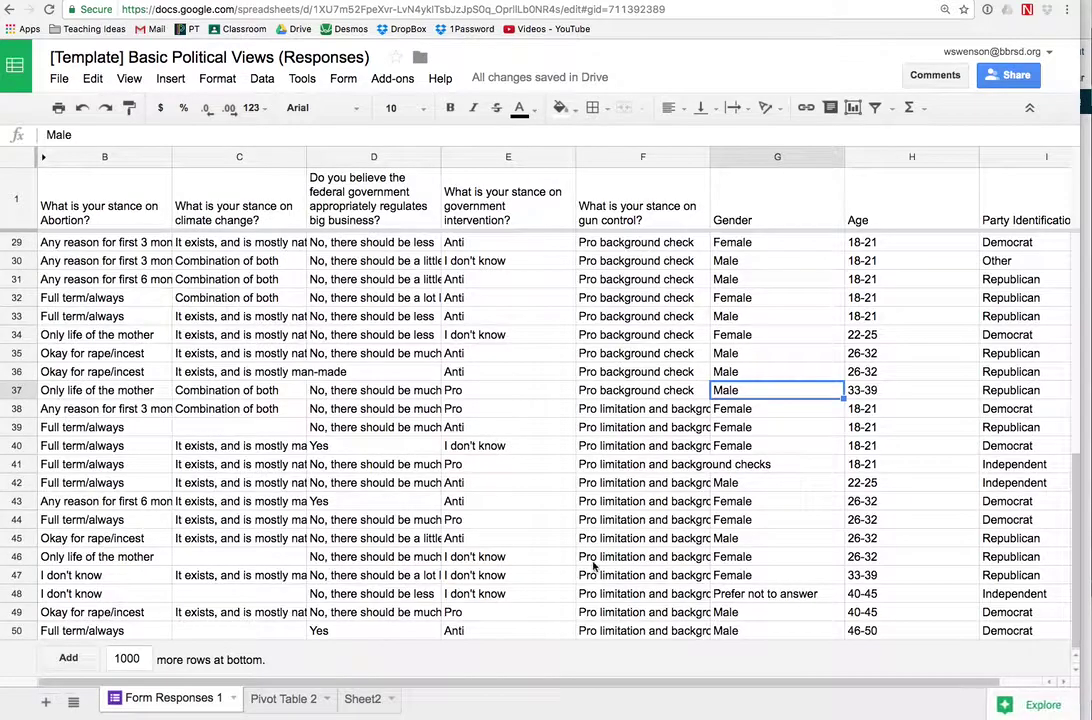
pyautogui.click(284, 700)
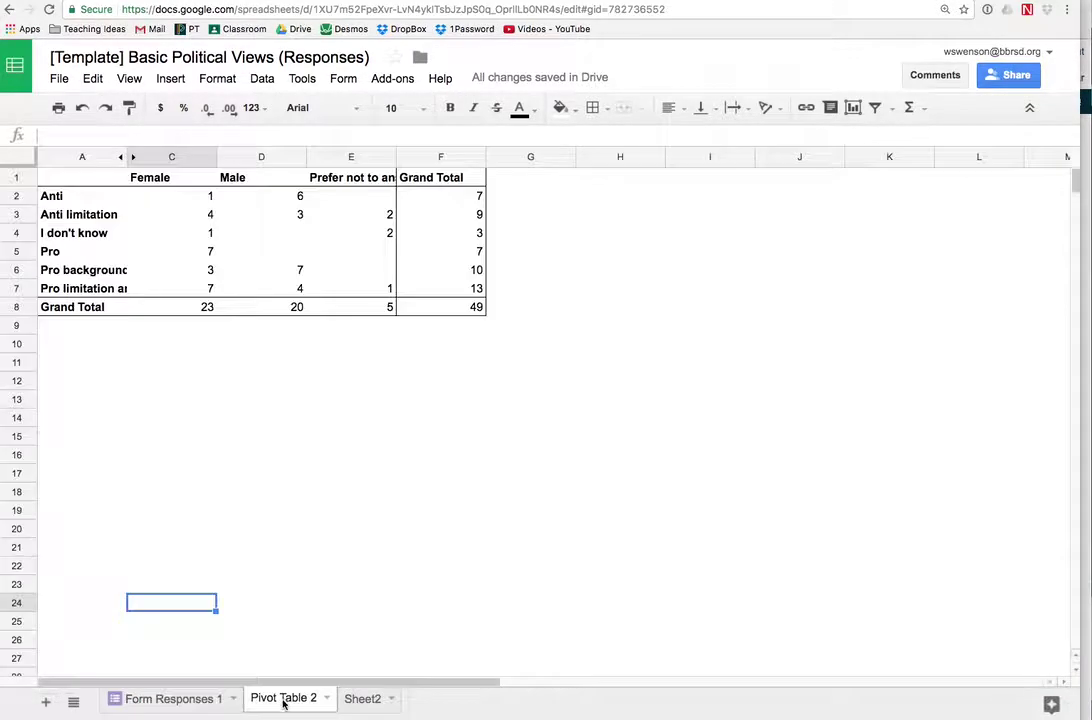
pyautogui.click(373, 190)
# - Insert a grouped column chart from A1:F8, then shrink it and place it below-right of the table
pyautogui.moveTo(80, 177); pyautogui.dragTo(441, 300)
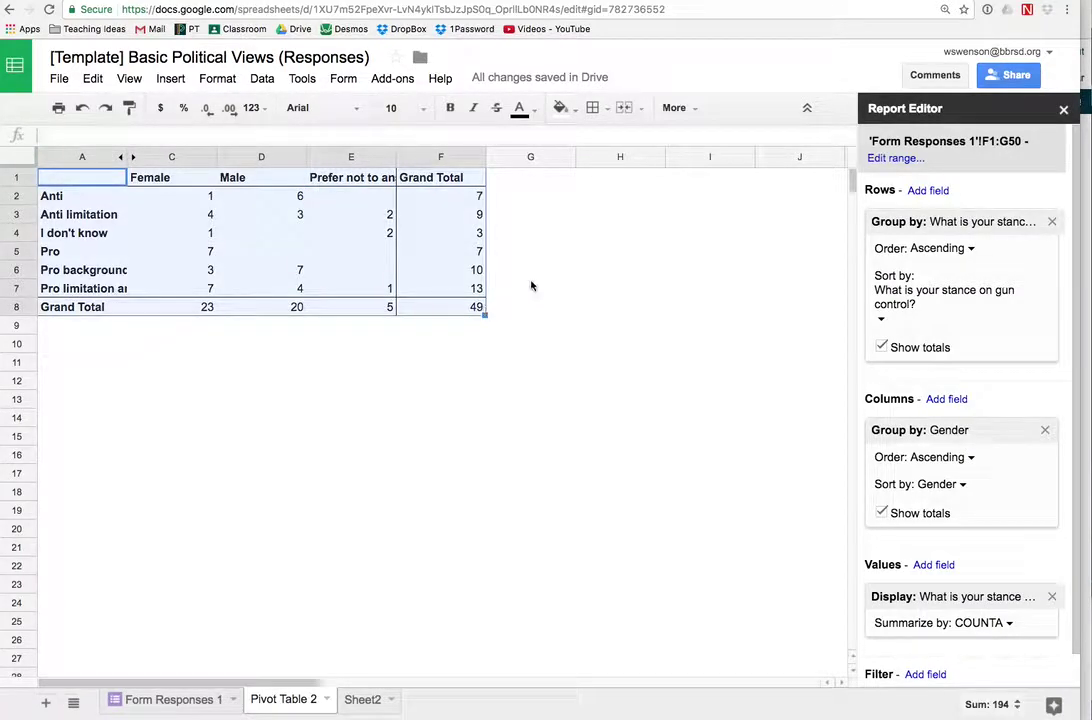
pyautogui.click(674, 107)
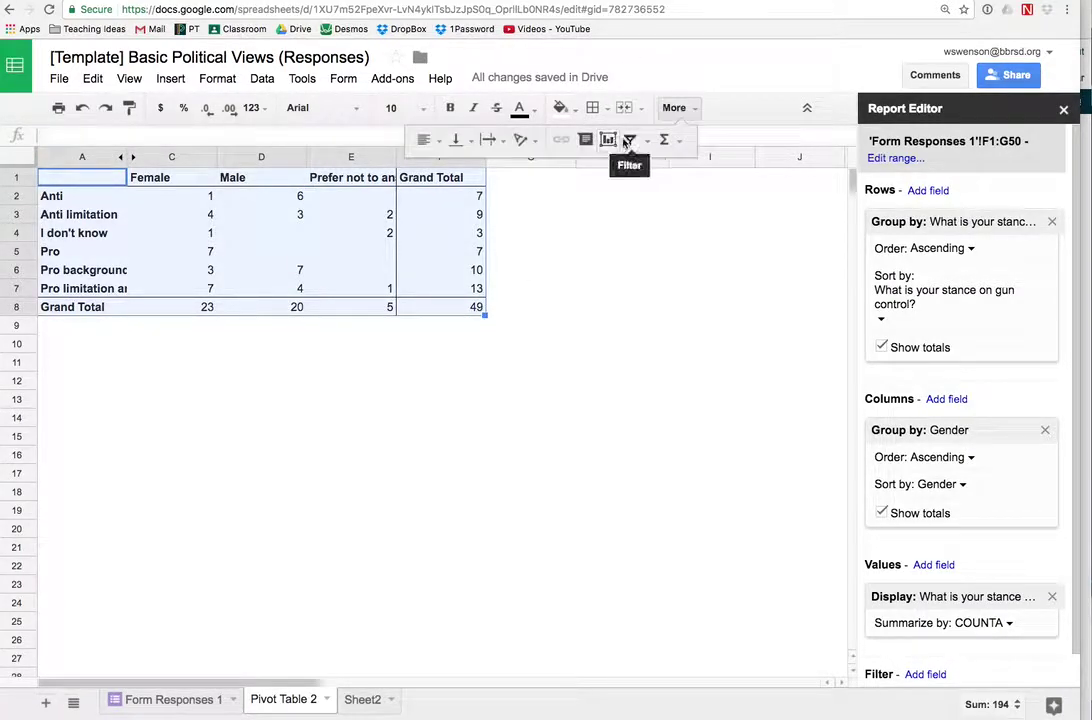
pyautogui.click(607, 139)
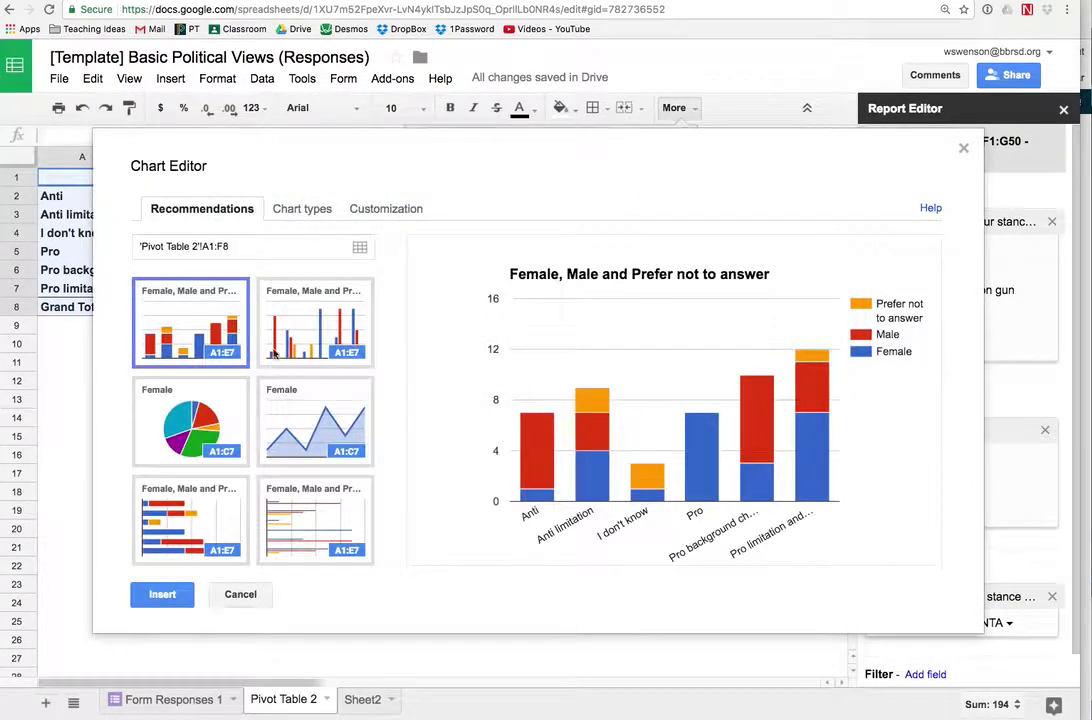
pyautogui.click(272, 354)
pyautogui.click(172, 598)
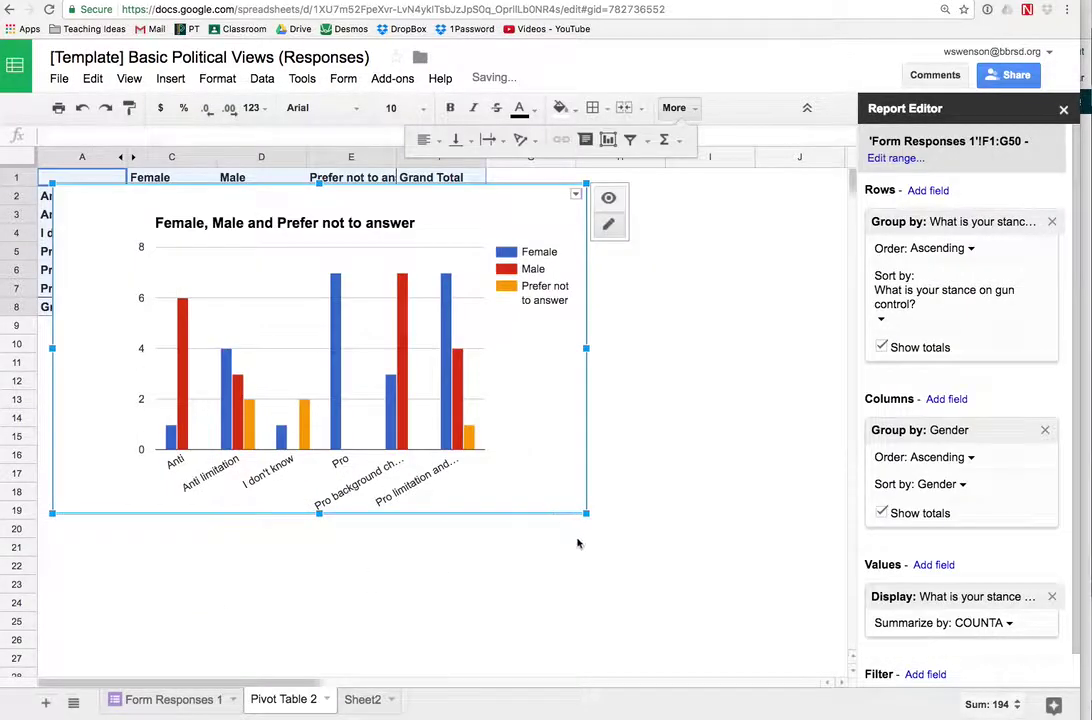
pyautogui.moveTo(585, 513); pyautogui.dragTo(473, 444)
pyautogui.moveTo(262, 420); pyautogui.dragTo(598, 570)
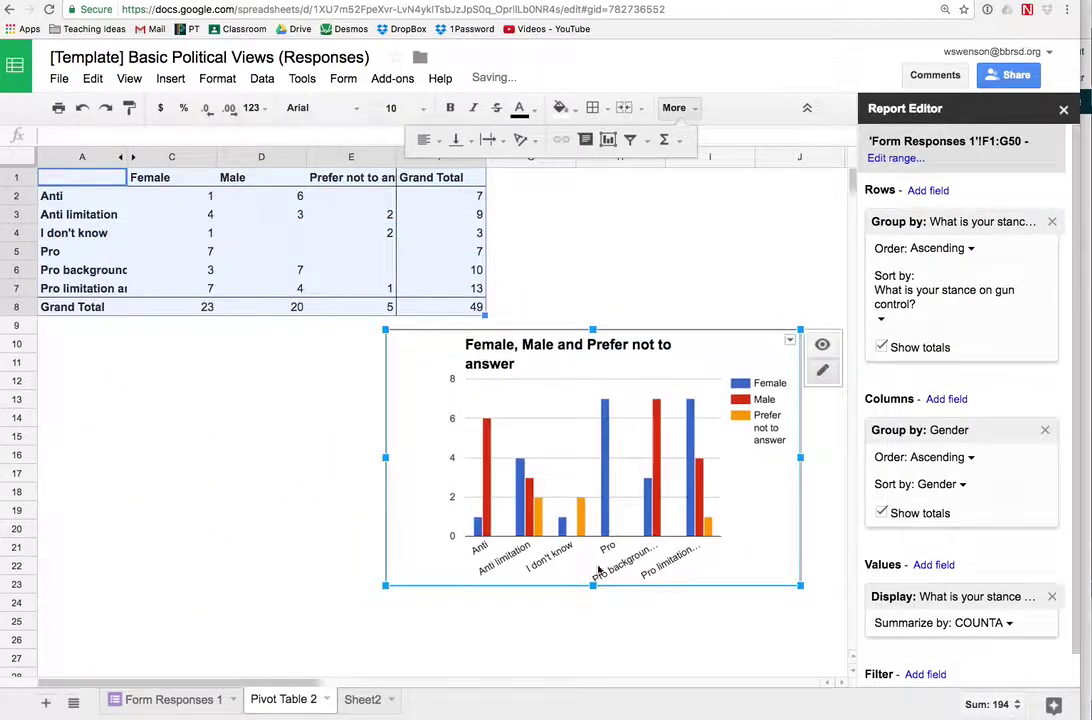